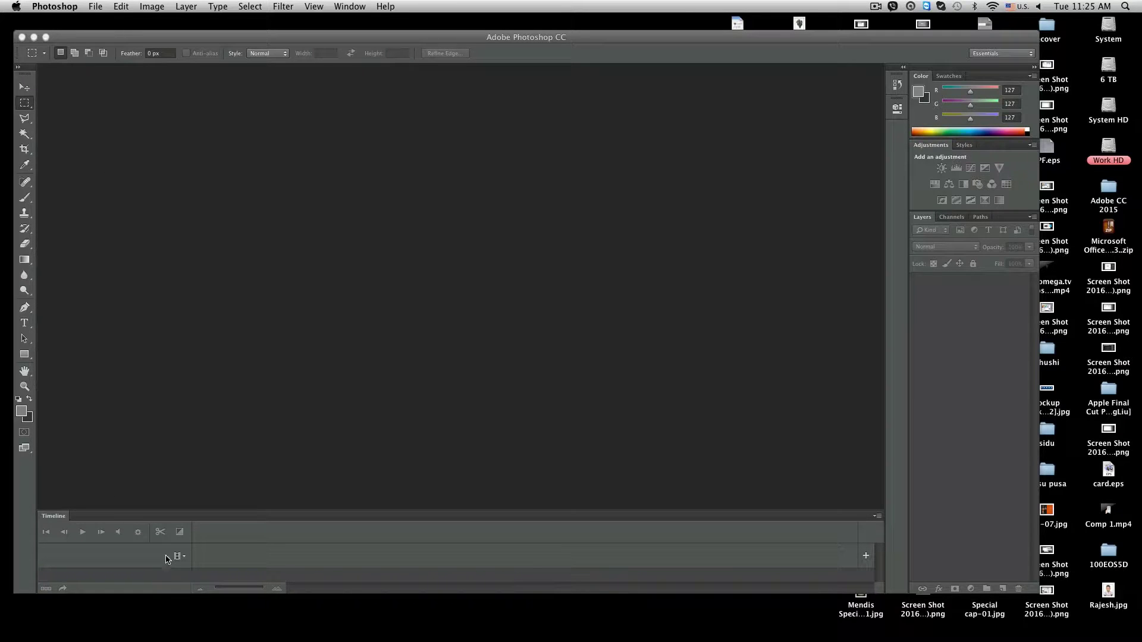
Drag Comp 1.mov from a Finder window onto Photoshop to open it as a video document
click(144, 621)
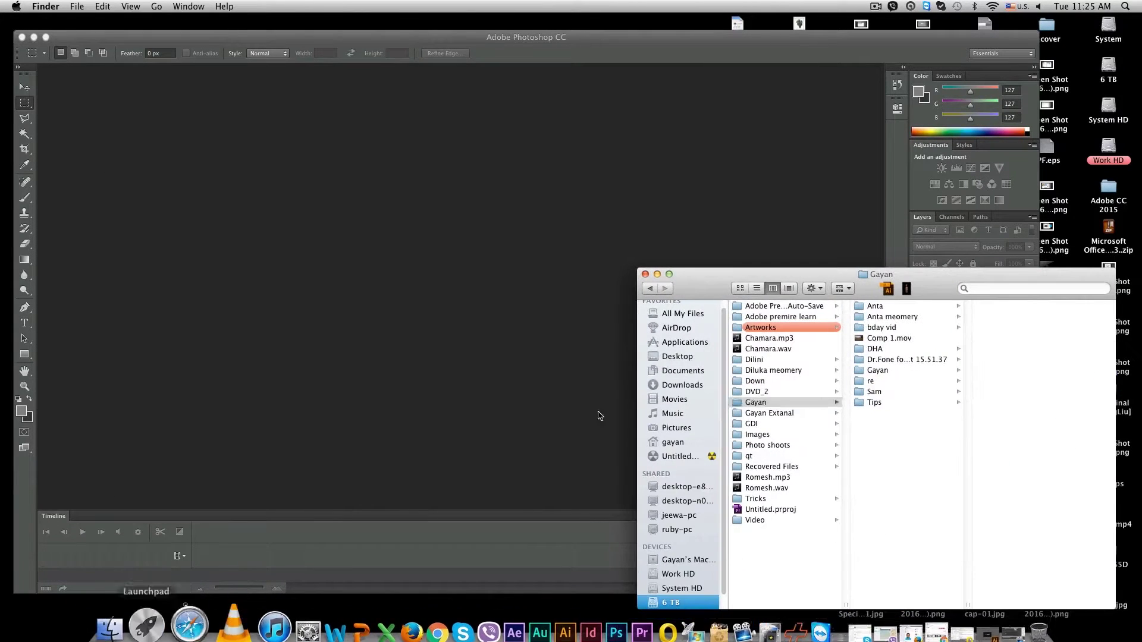
drag(830, 275, 852, 248)
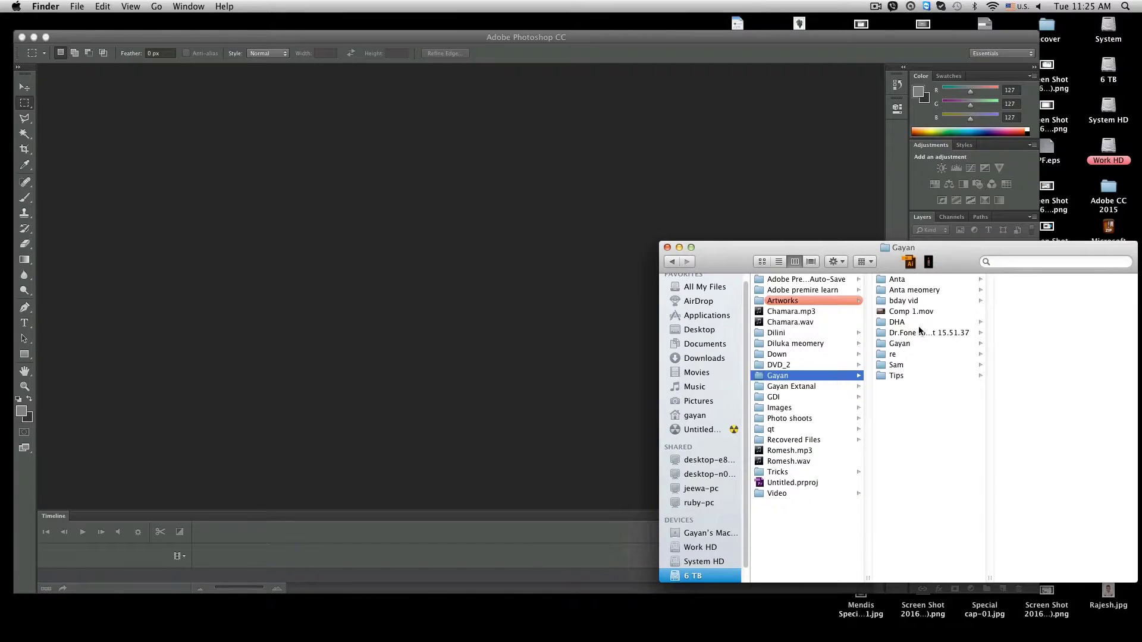
click(925, 313)
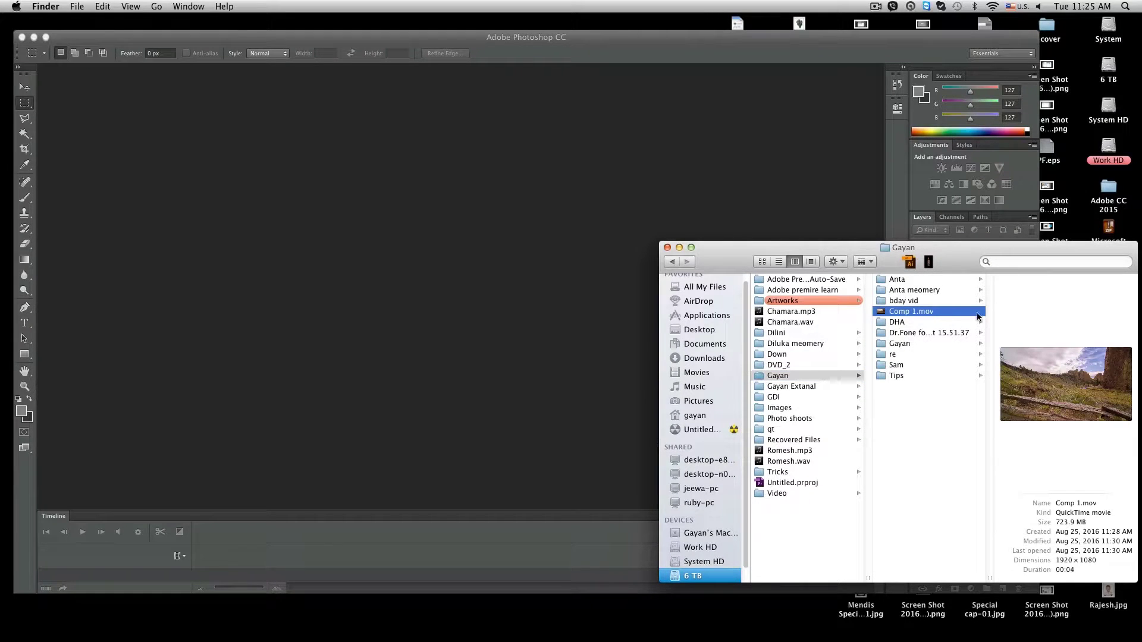
drag(936, 315, 459, 253)
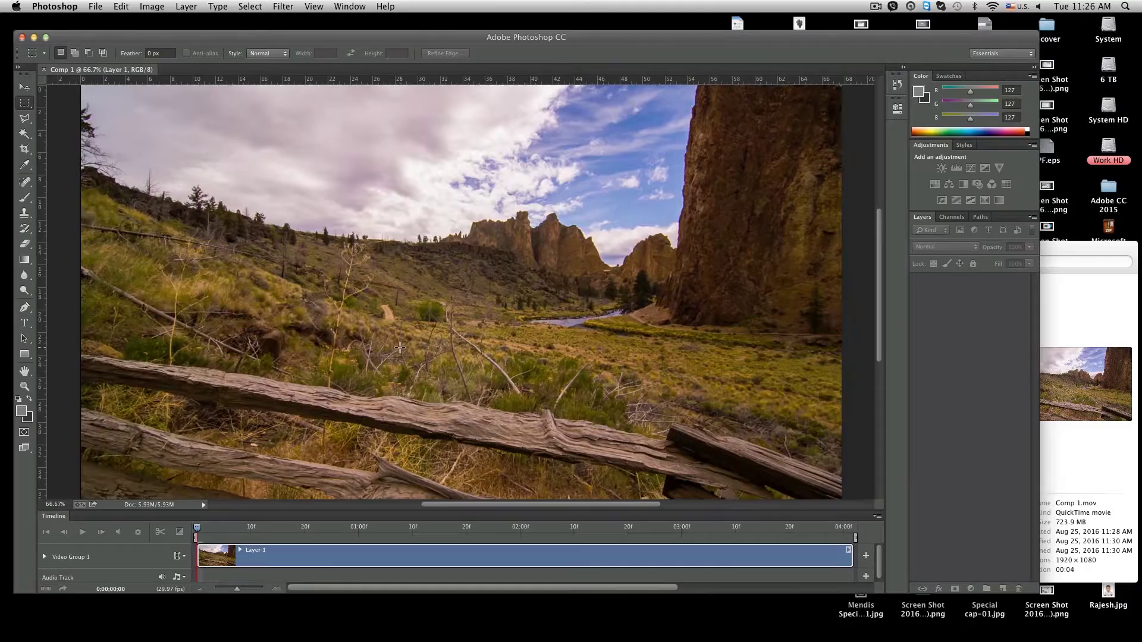
Convert the clip's Layer 1 to a Smart Object, then launch Filter > Camera Raw Filter
mouse_move(197, 528)
mouse_down()
mouse_move(233, 526)
mouse_move(192, 522)
mouse_up()
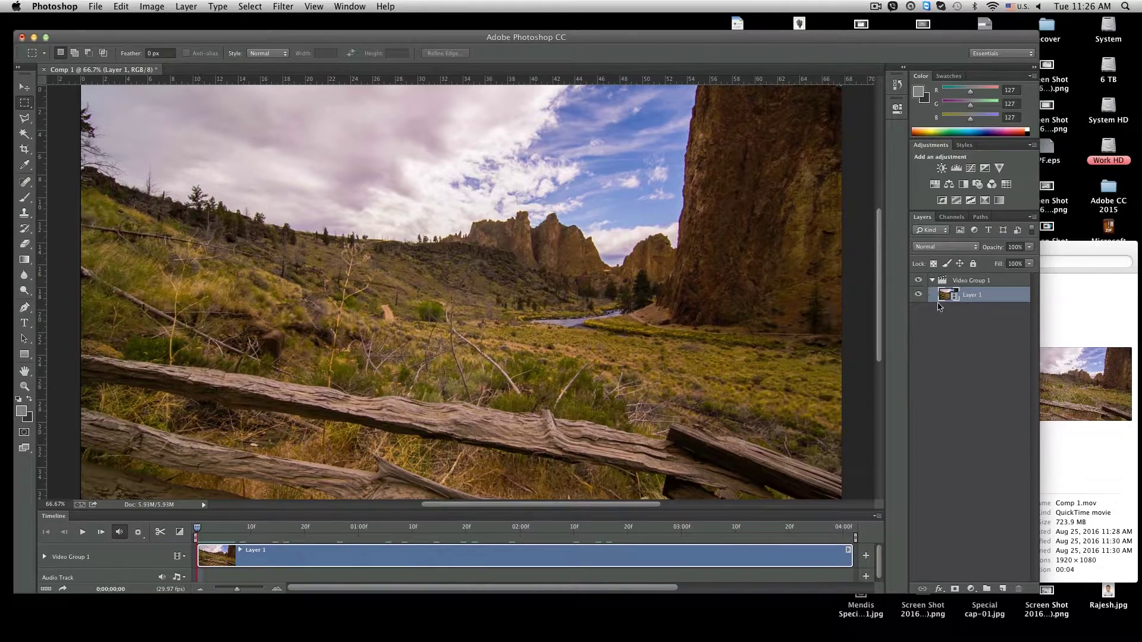
right_click(952, 297)
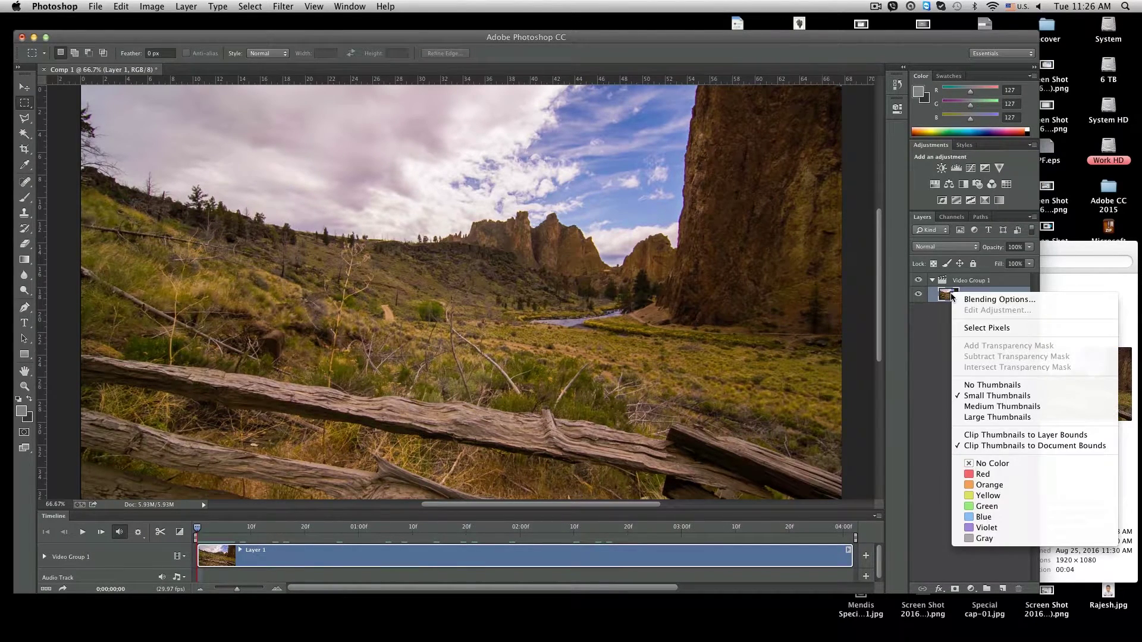
click(932, 319)
right_click(984, 299)
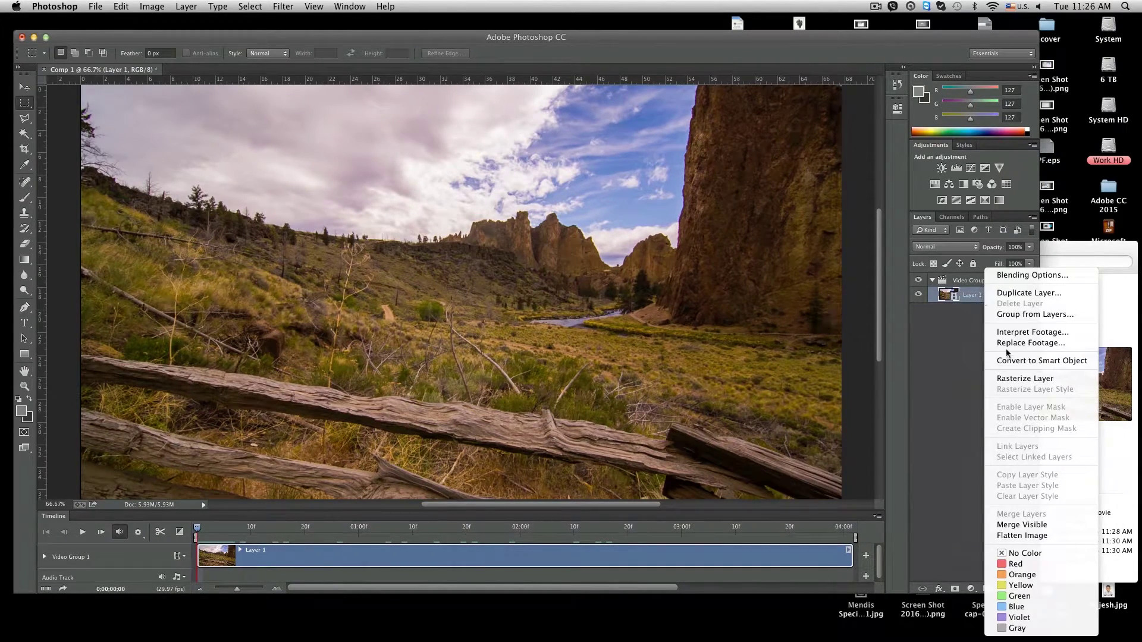
click(1036, 361)
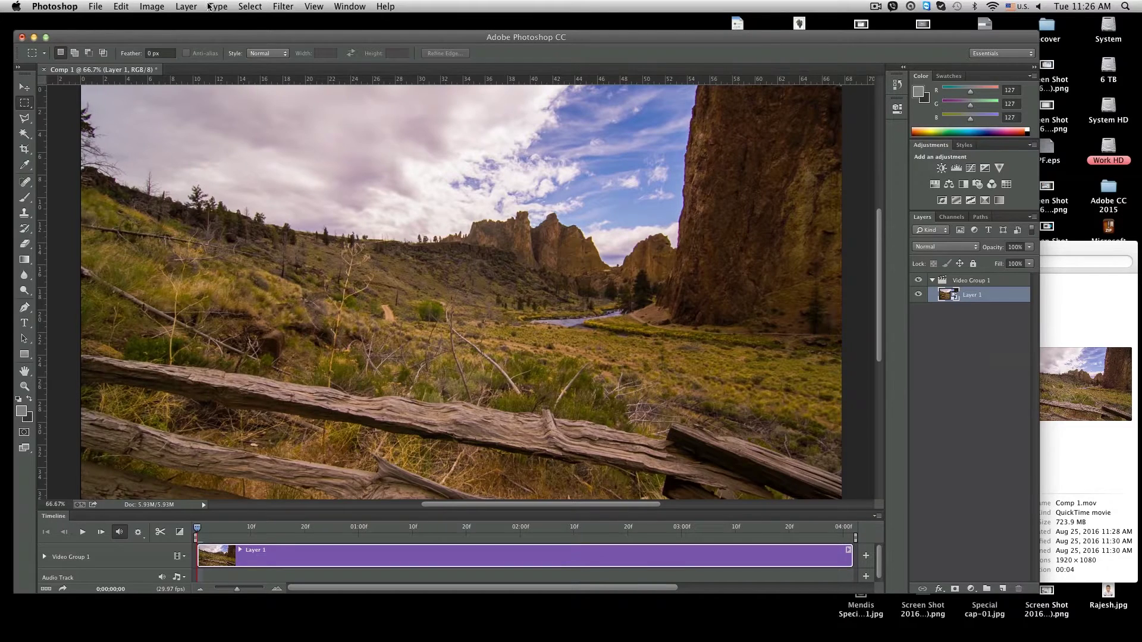
click(241, 7)
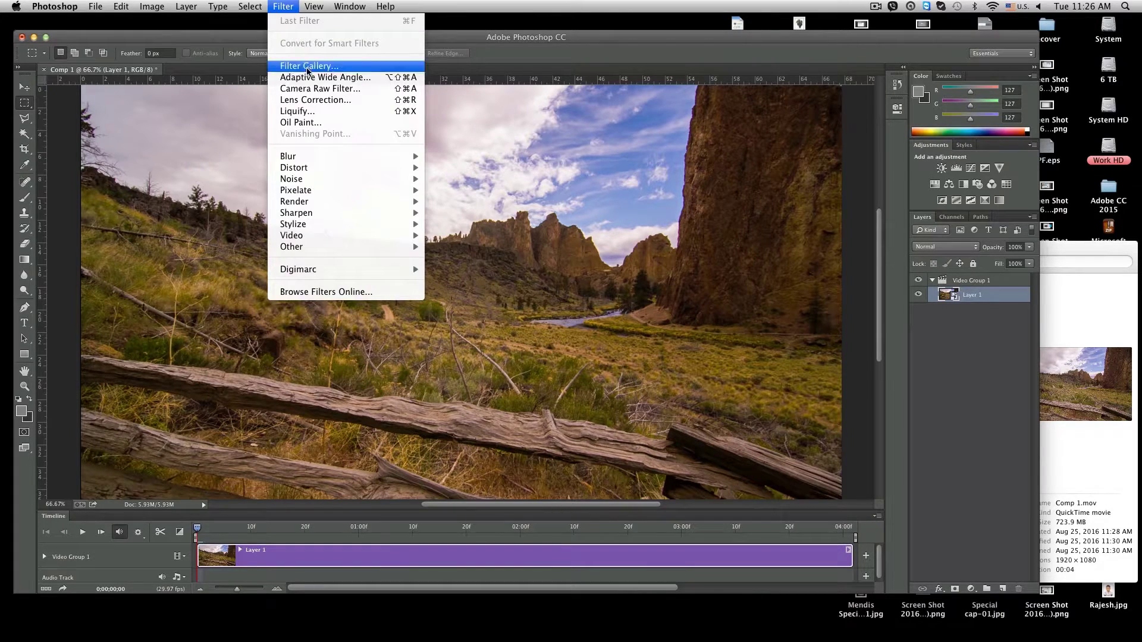
click(310, 88)
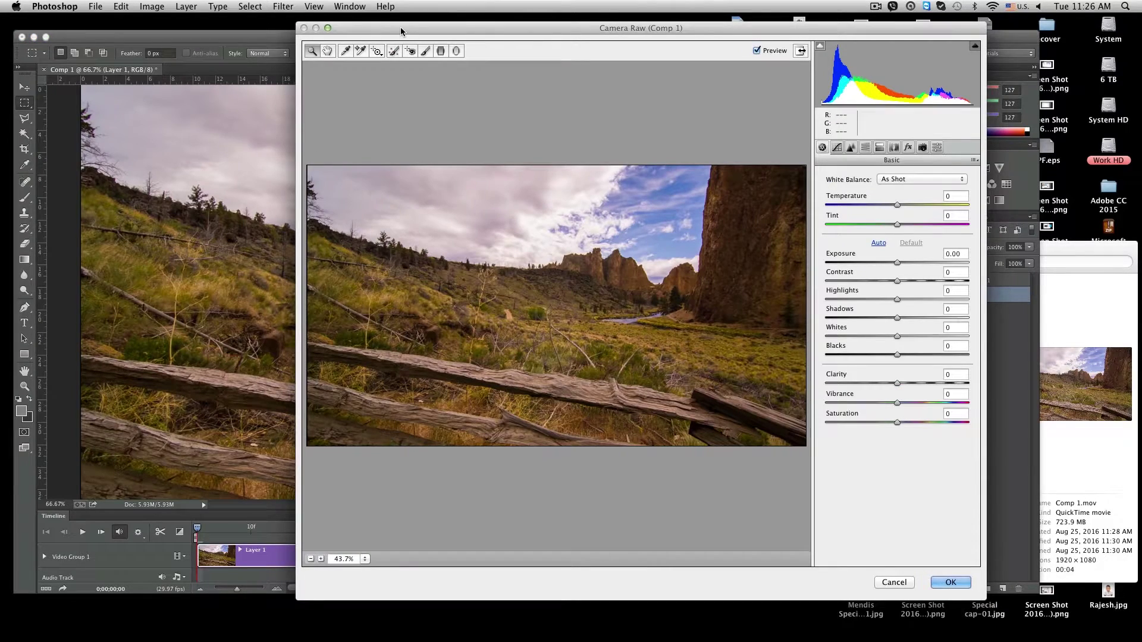
Grade in Camera Raw: Temperature -22, Tint -19, Exposure +0.35, Whites +31, Blacks +40, Vibrance +38, Saturation +16
mouse_move(400, 41)
mouse_down()
mouse_move(359, 31)
mouse_move(518, 36)
mouse_up()
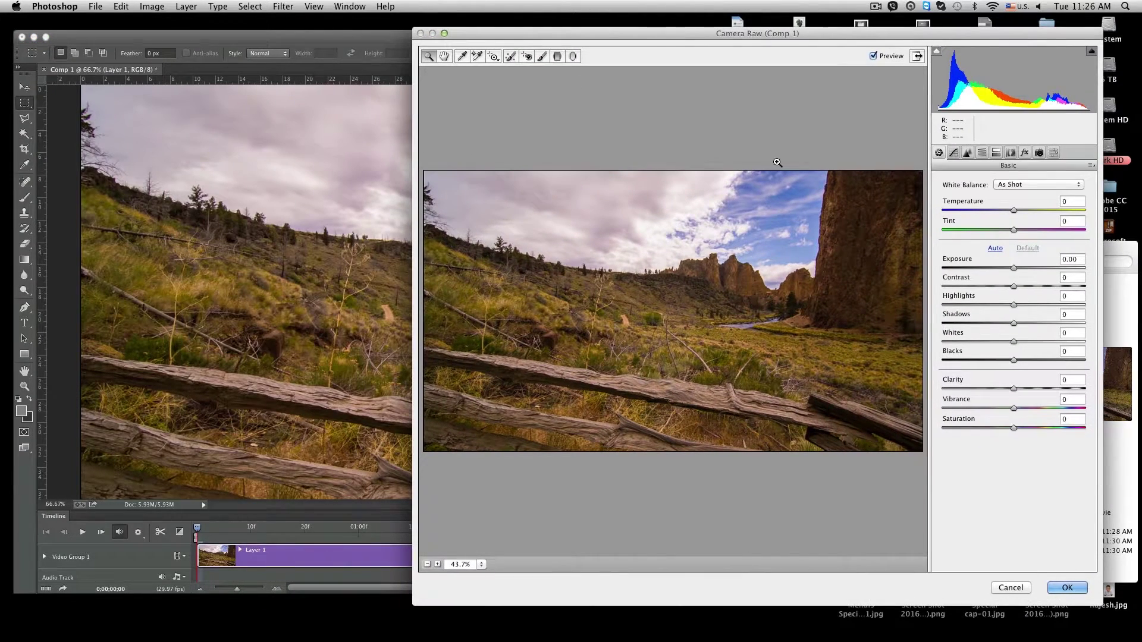
mouse_move(1013, 210)
mouse_down()
mouse_move(998, 212)
mouse_move(1000, 229)
mouse_up()
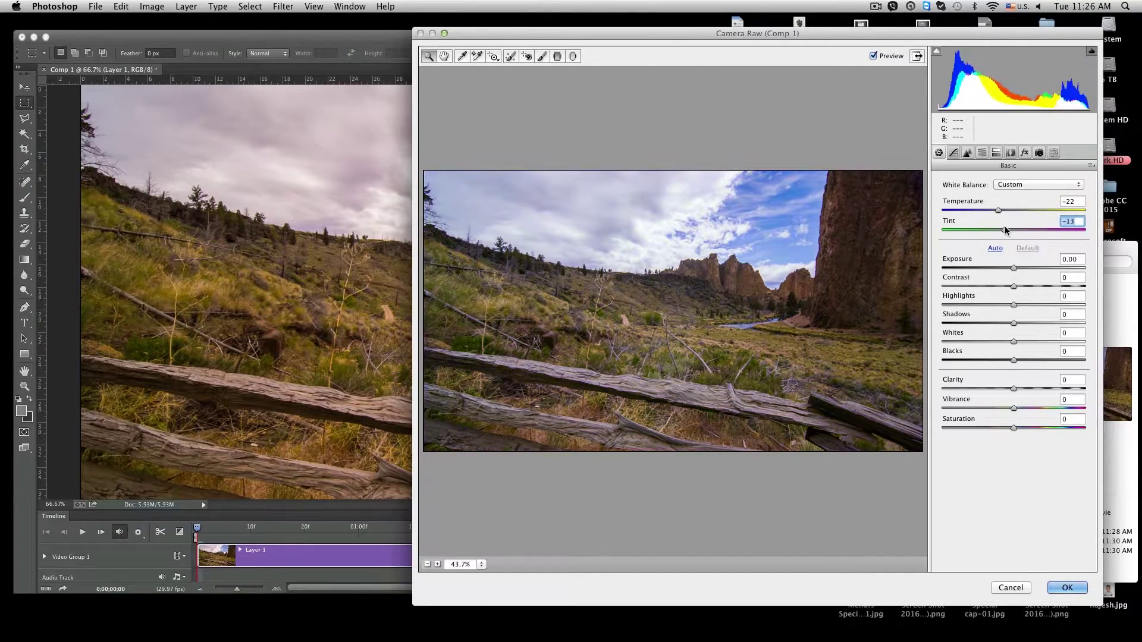
mouse_move(1013, 269)
mouse_down()
mouse_move(997, 287)
mouse_move(1025, 288)
mouse_move(1011, 288)
mouse_move(1035, 324)
mouse_move(1010, 304)
mouse_move(990, 342)
mouse_move(1035, 342)
mouse_move(1042, 360)
mouse_move(1000, 387)
mouse_move(1036, 408)
mouse_move(1025, 428)
mouse_up()
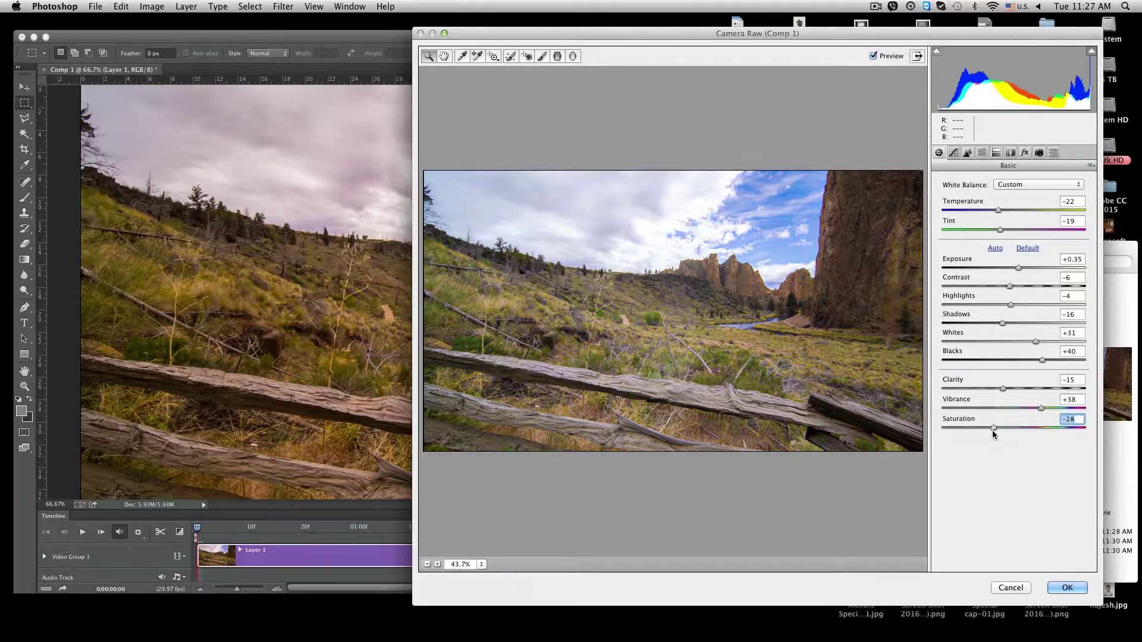
mouse_move(671, 35)
mouse_down()
mouse_move(740, 207)
mouse_move(702, 339)
mouse_move(707, 122)
mouse_up()
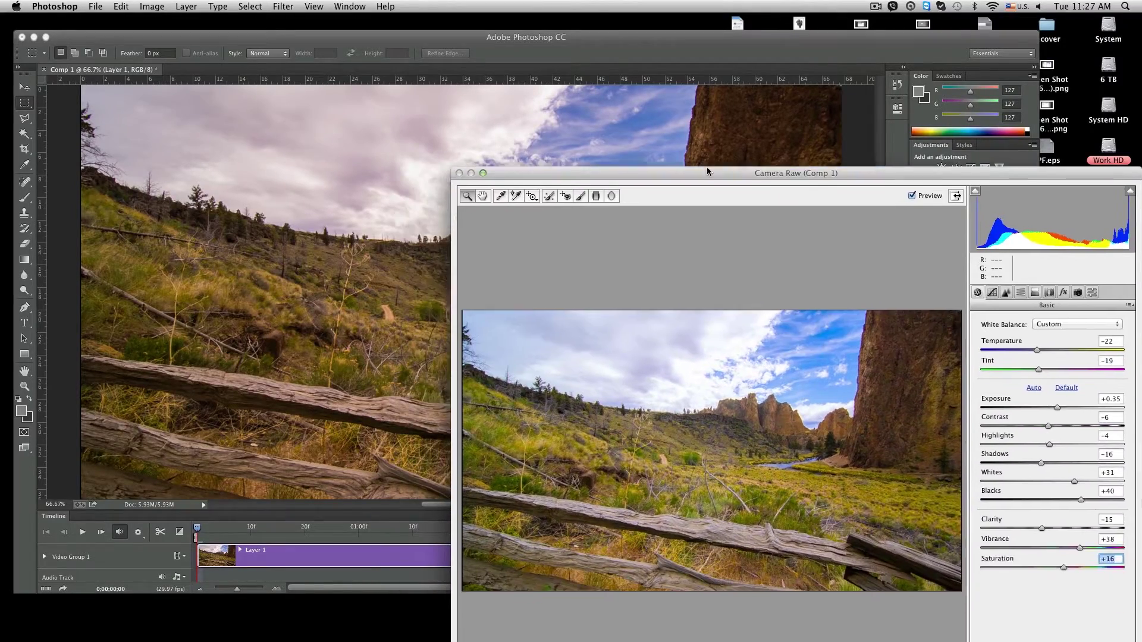
drag(901, 128, 881, 81)
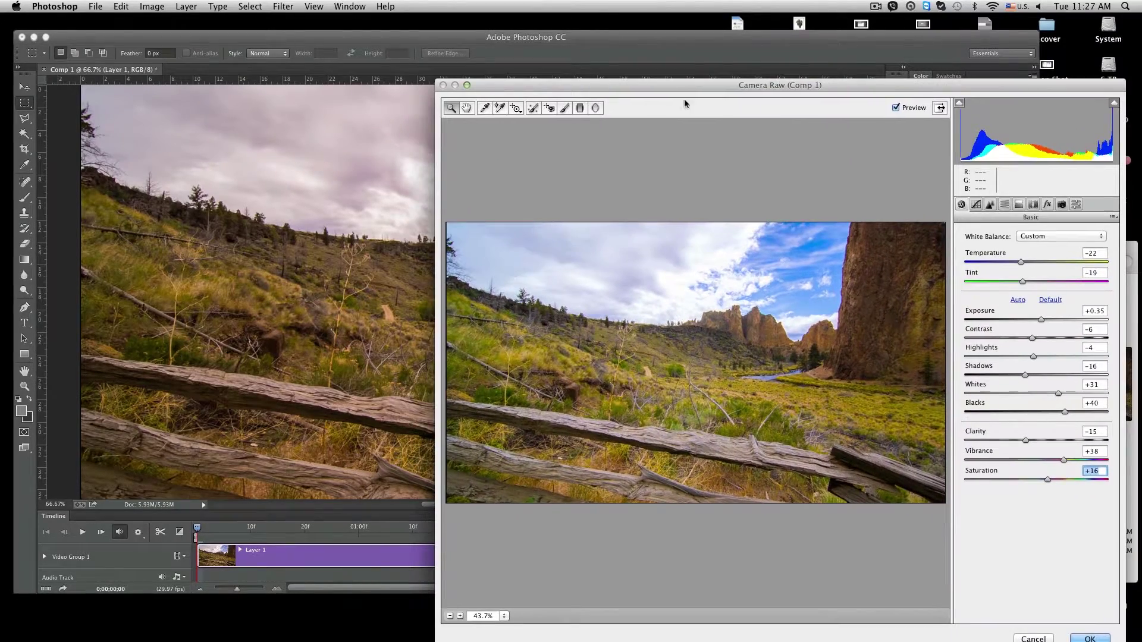
drag(1018, 87, 1014, 69)
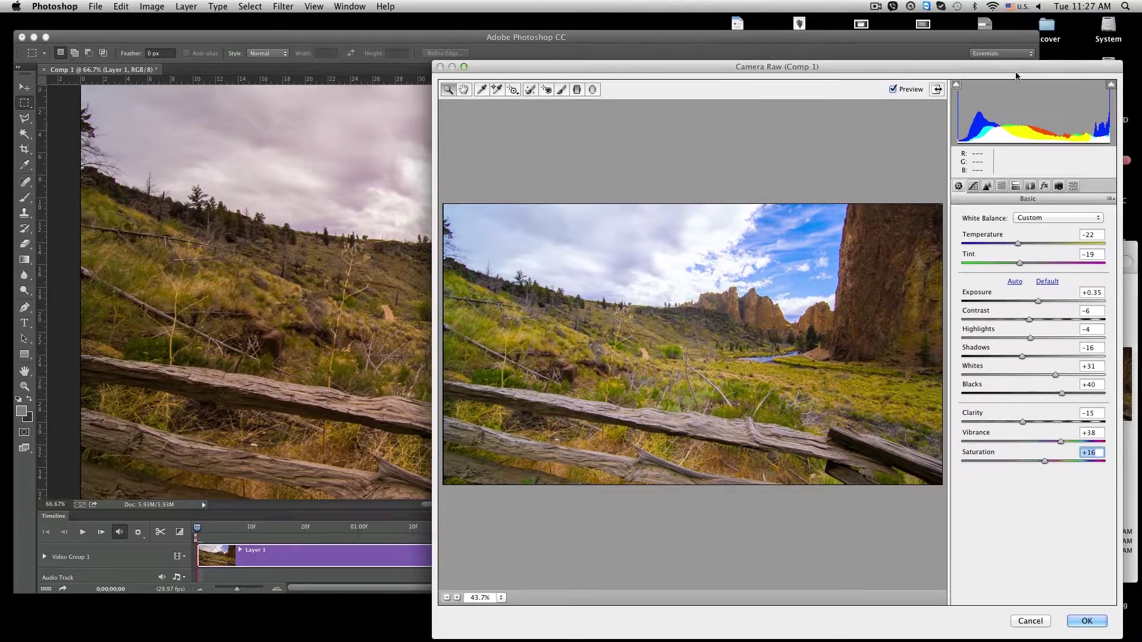
click(1086, 621)
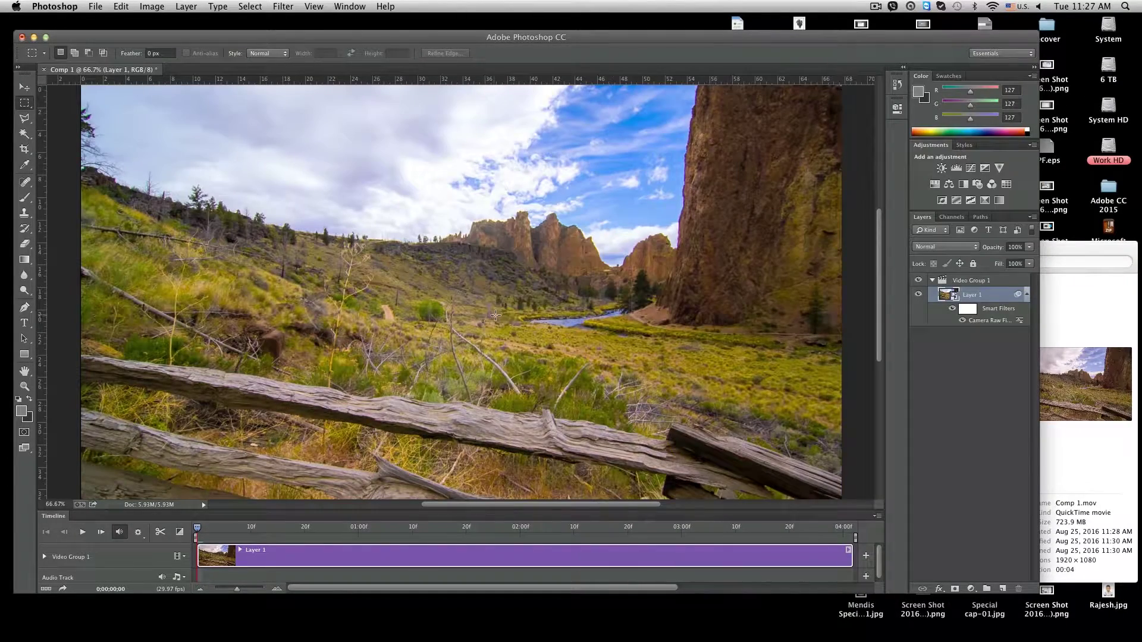
click(156, 6)
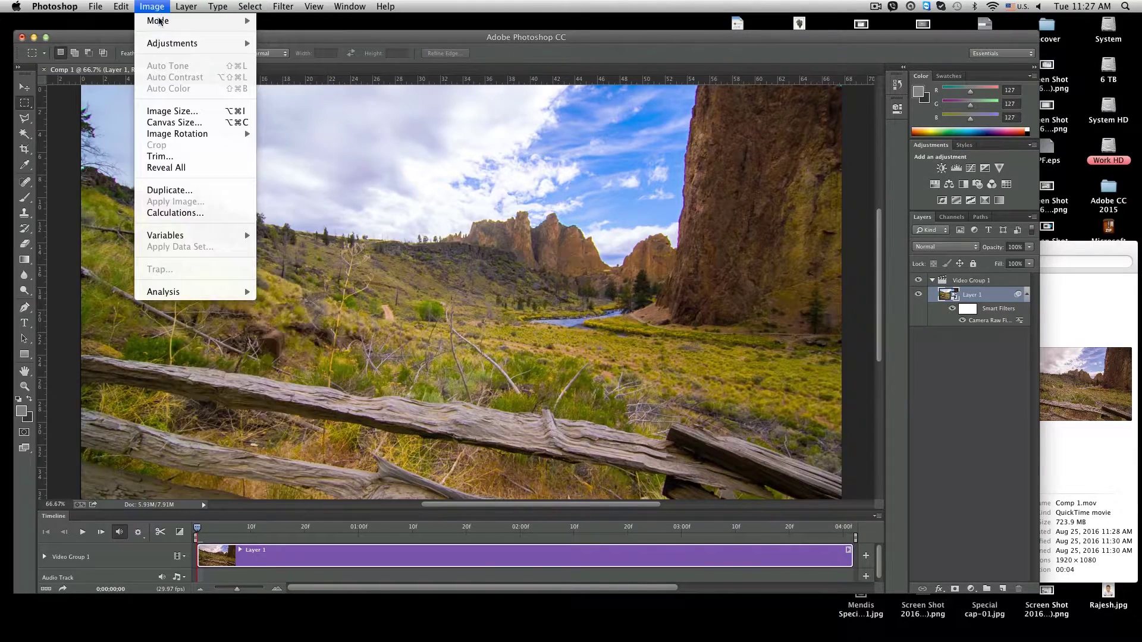
click(765, 327)
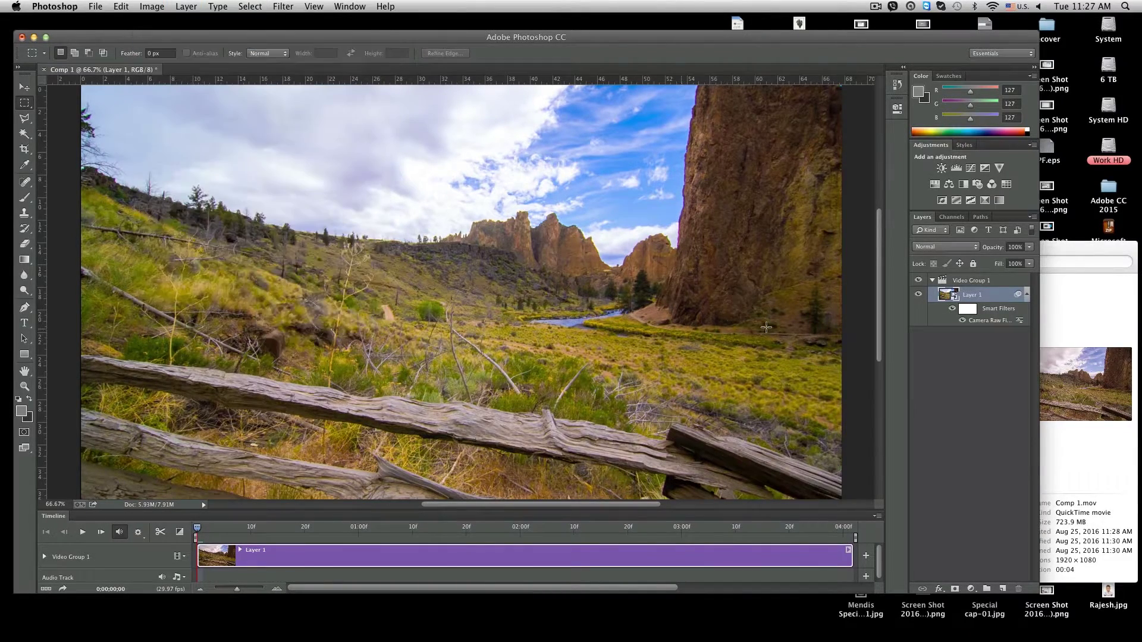
click(166, 6)
mouse_move(173, 43)
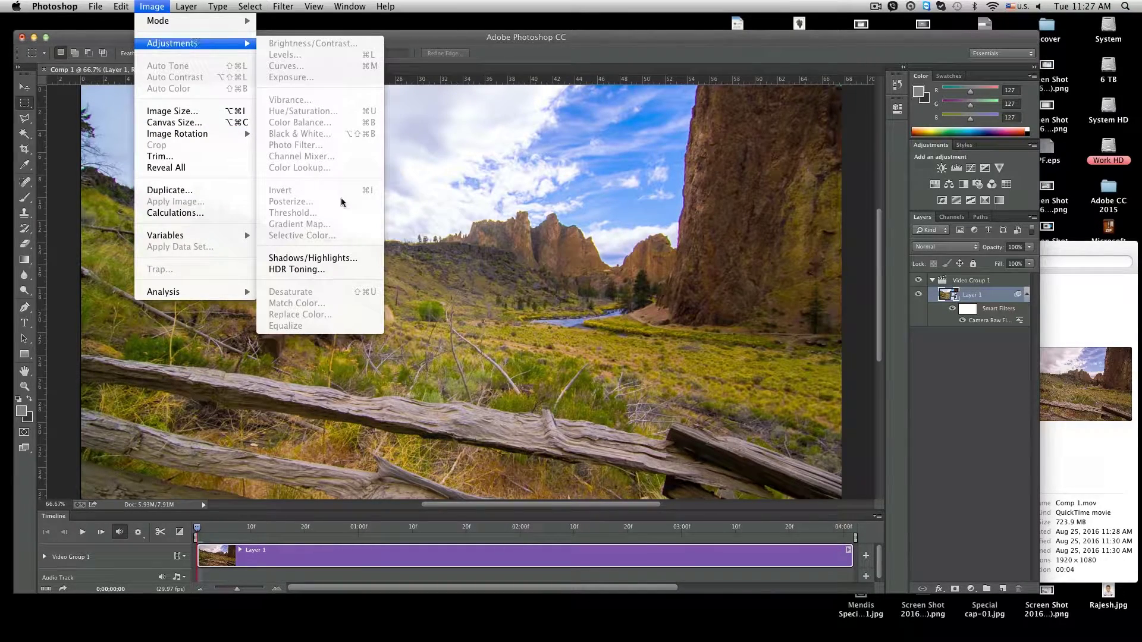
click(313, 257)
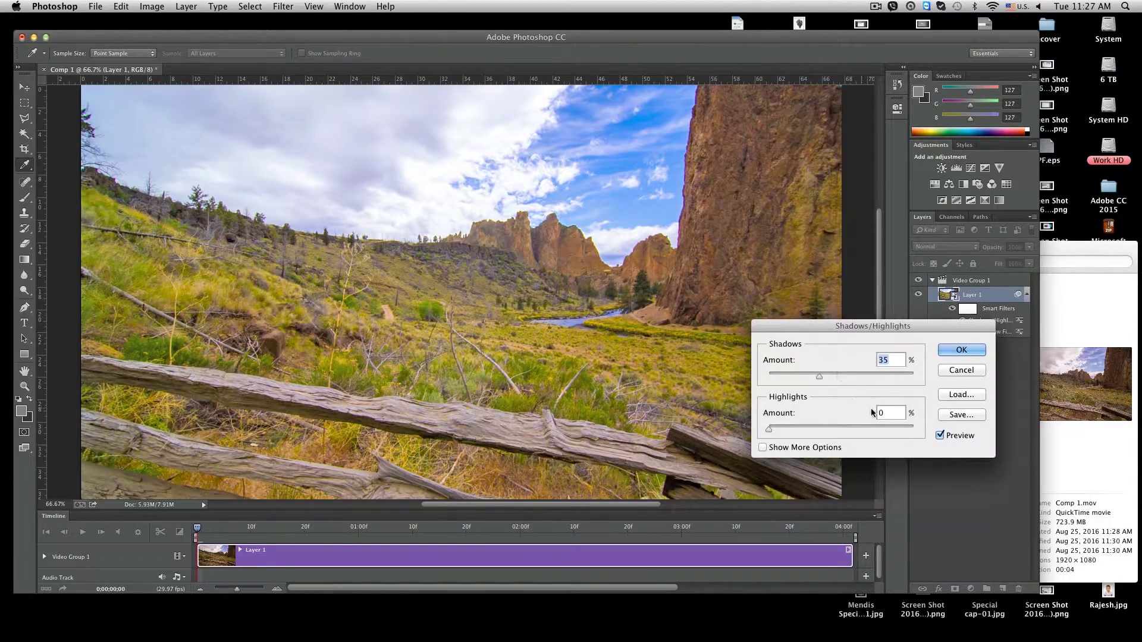
mouse_move(840, 379)
mouse_down()
mouse_move(869, 376)
mouse_move(786, 381)
mouse_up()
mouse_move(797, 428)
mouse_down()
mouse_move(898, 426)
mouse_move(817, 425)
mouse_up()
click(940, 435)
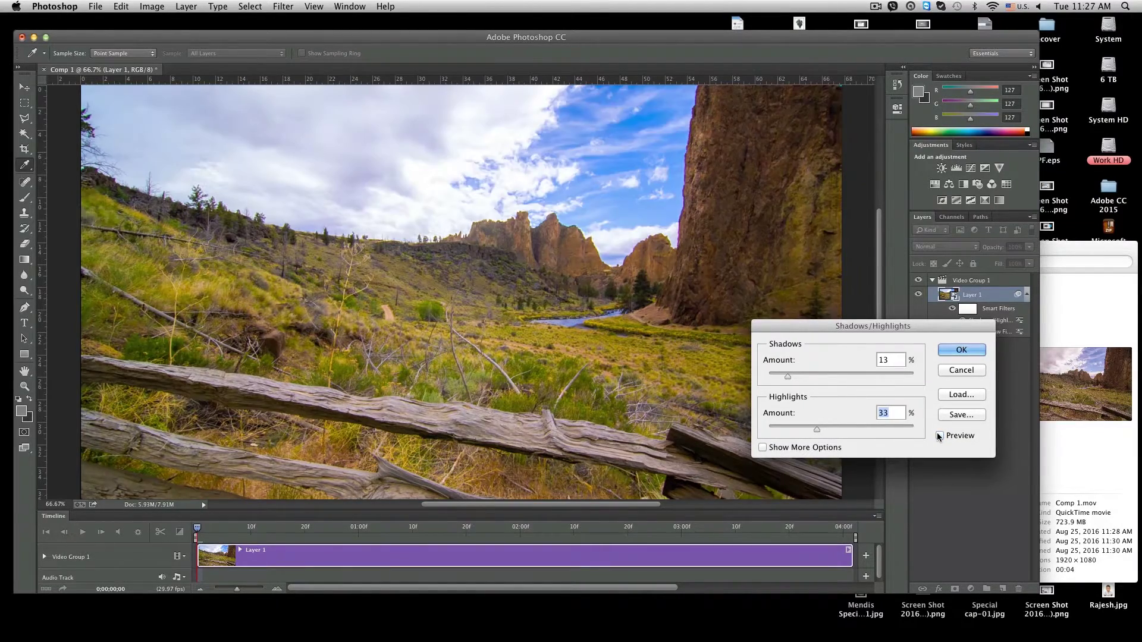
click(940, 436)
click(939, 436)
click(940, 436)
click(940, 436)
click(939, 436)
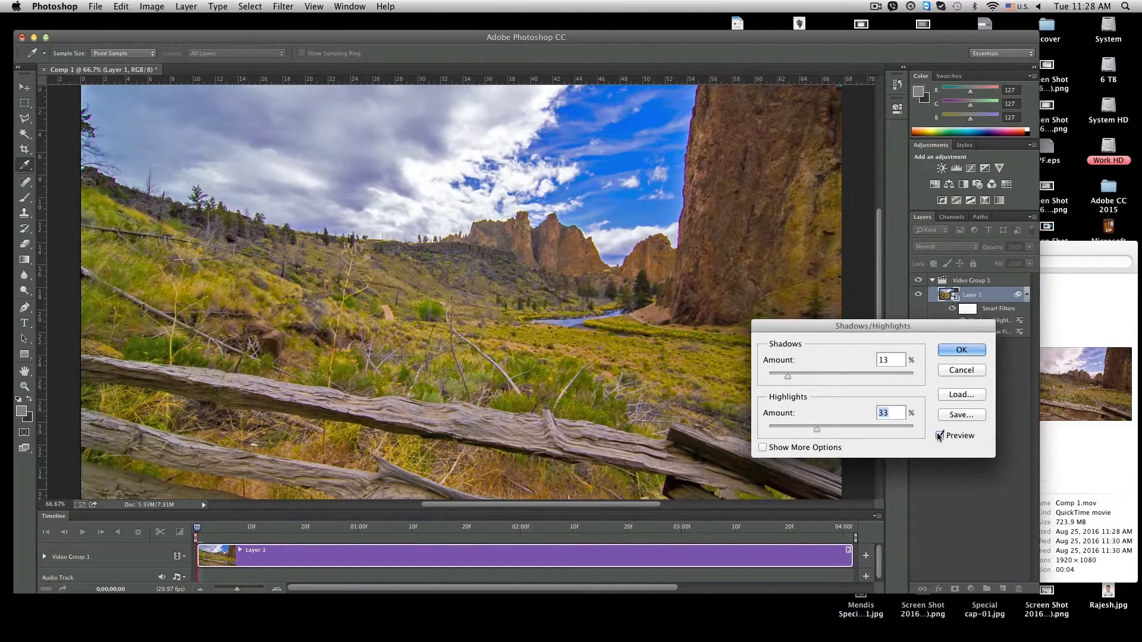
click(959, 371)
click(152, 7)
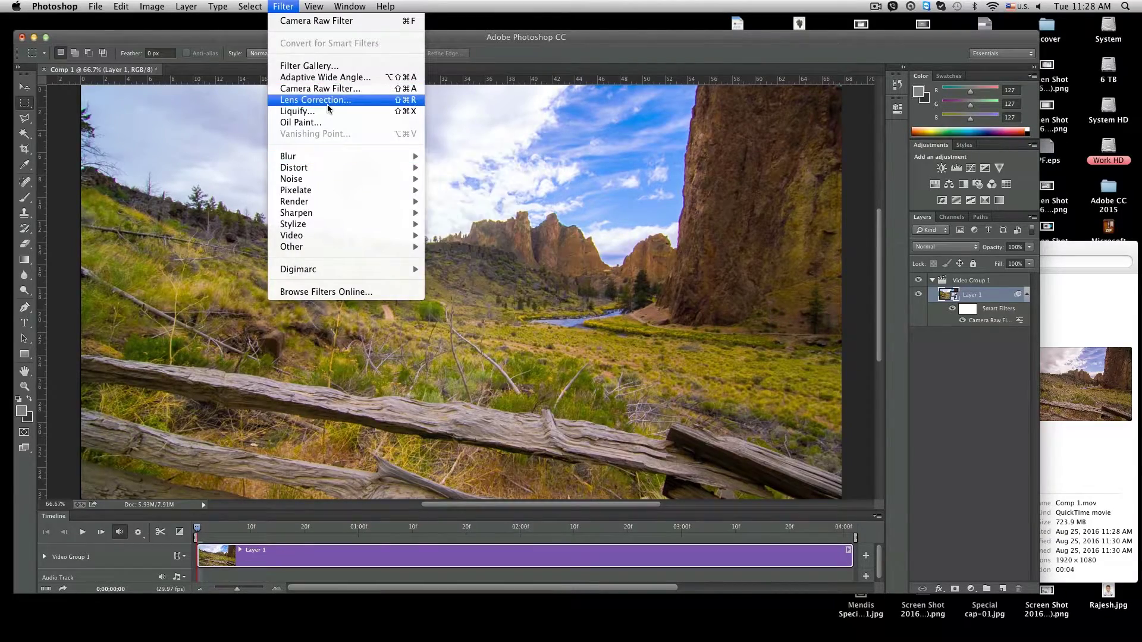
Start Lens Correction and keep Transparency as the edge treatment after trying black
key(Return)
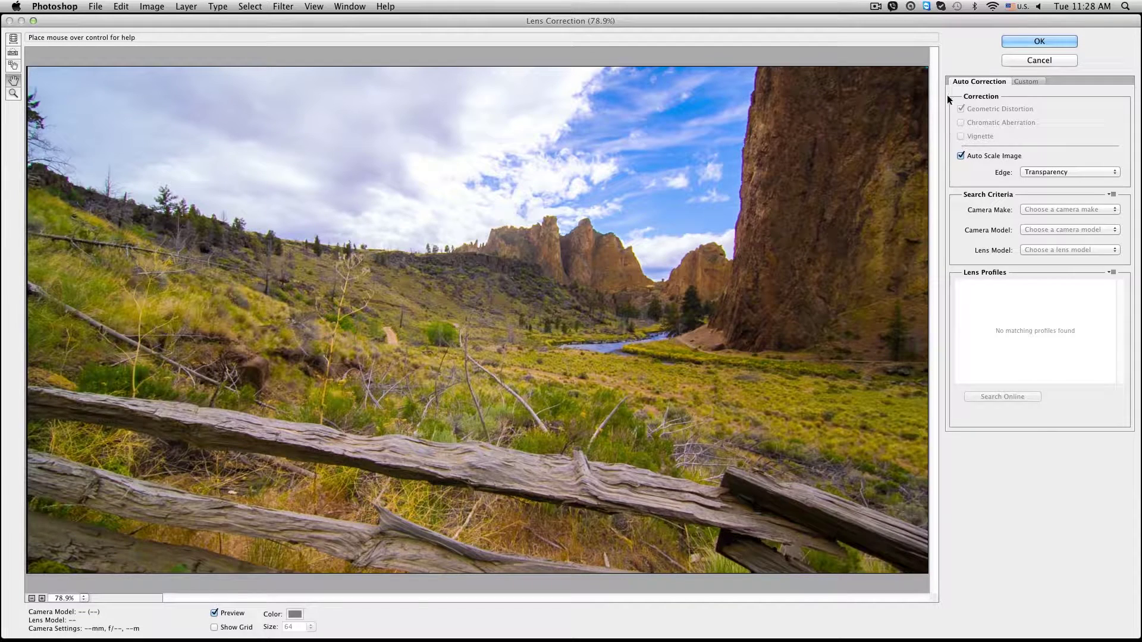
click(1041, 172)
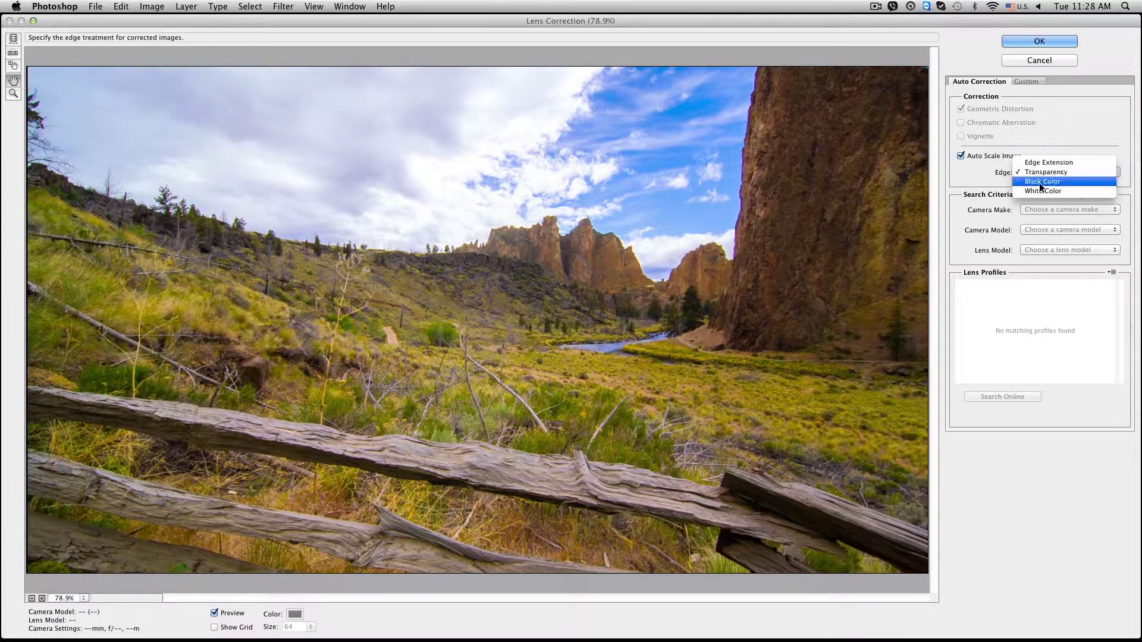
click(1040, 182)
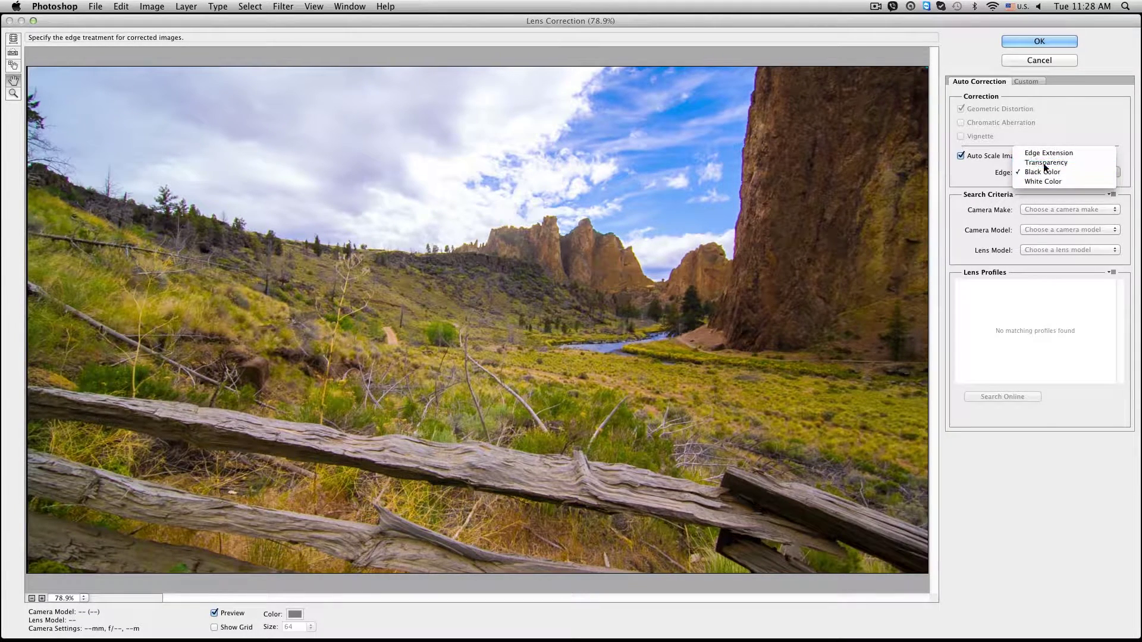
click(1043, 163)
On the Custom tab, set Remove Distortion to +13 and Red/Cyan fringe to +2.38
click(1027, 82)
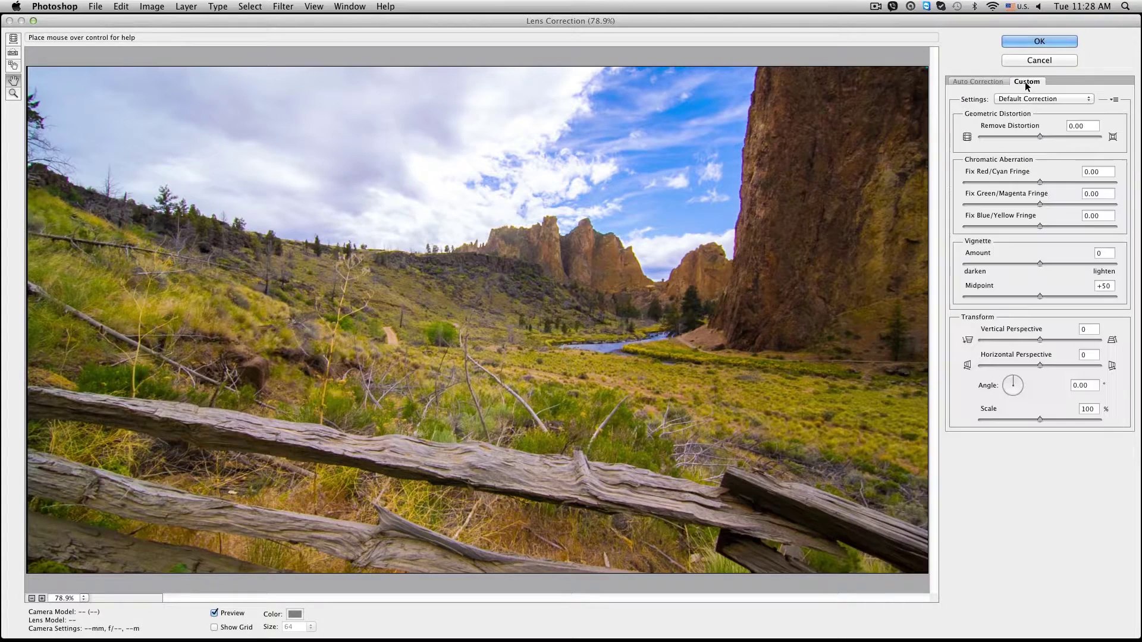
mouse_move(1040, 137)
mouse_down()
mouse_move(1073, 136)
mouse_move(1022, 136)
mouse_move(1061, 137)
mouse_up()
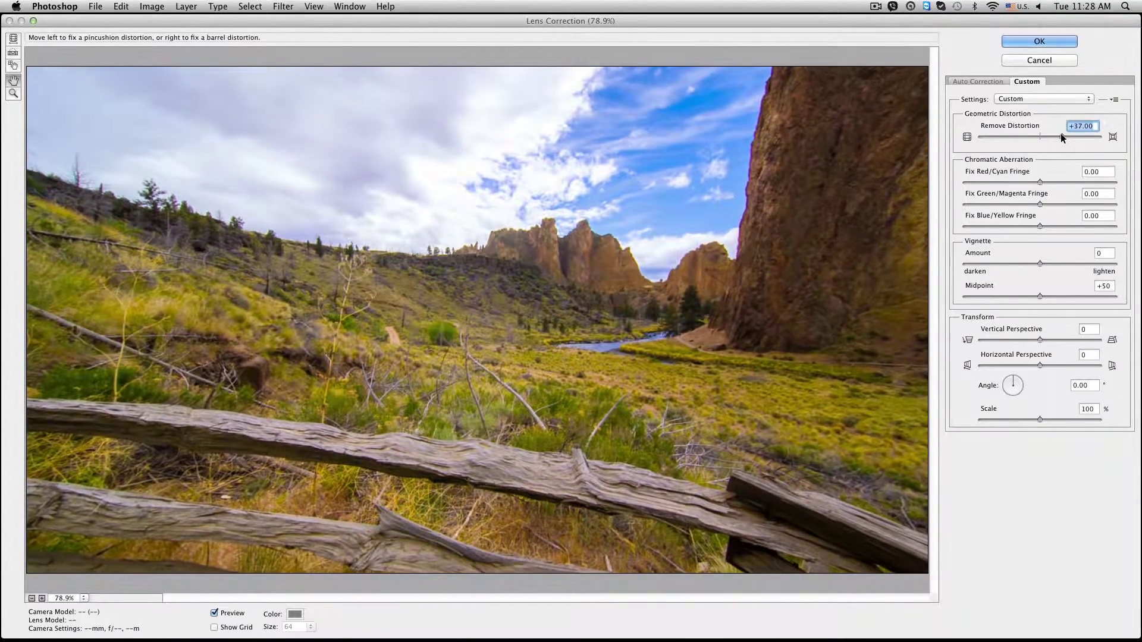
drag(1061, 134, 1047, 136)
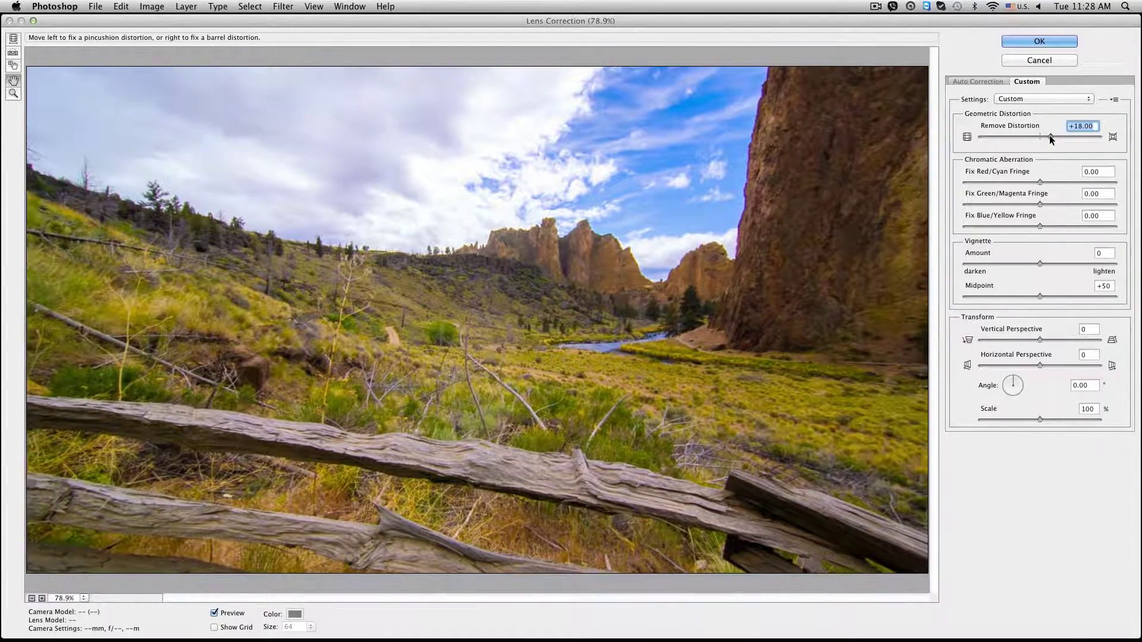
drag(1039, 182, 1078, 183)
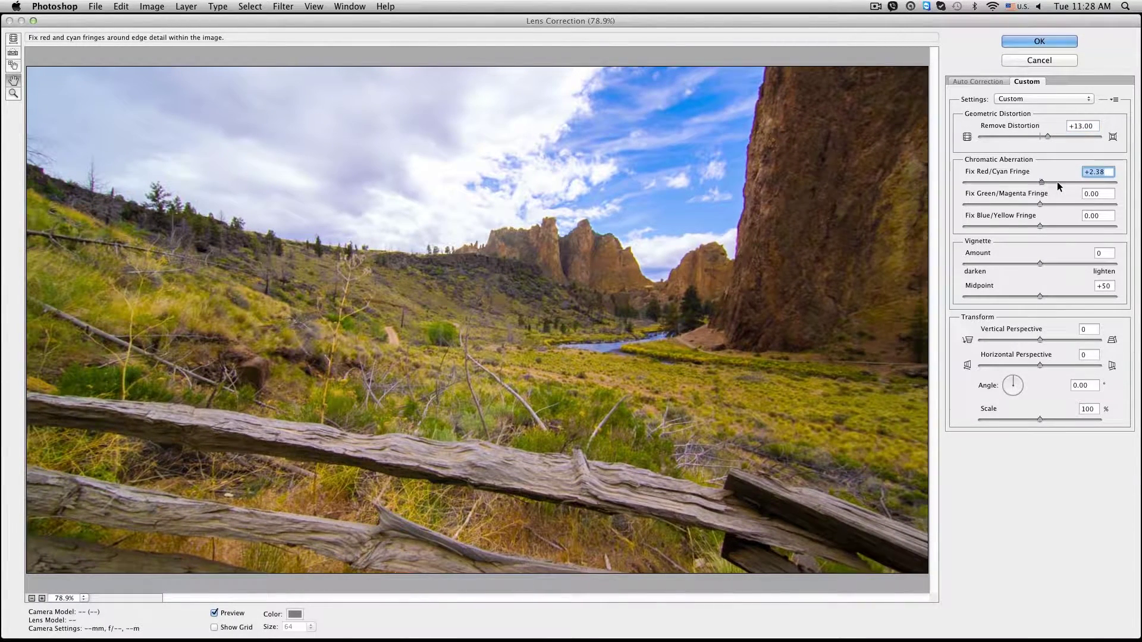
Set the Red/Cyan, Green/Magenta and Blue/Yellow fringe fixes to +1.59, -2.38 and -6.35
drag(1052, 183, 982, 183)
click(1036, 183)
drag(1040, 204, 1074, 205)
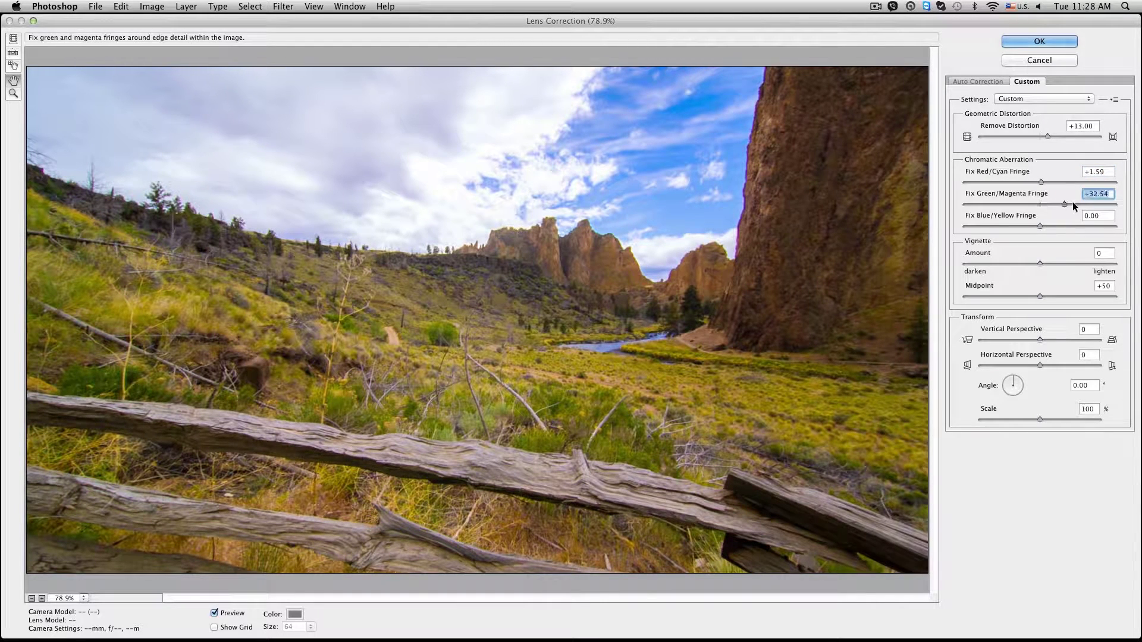
drag(962, 205, 960, 206)
click(1038, 204)
drag(1039, 226, 1060, 226)
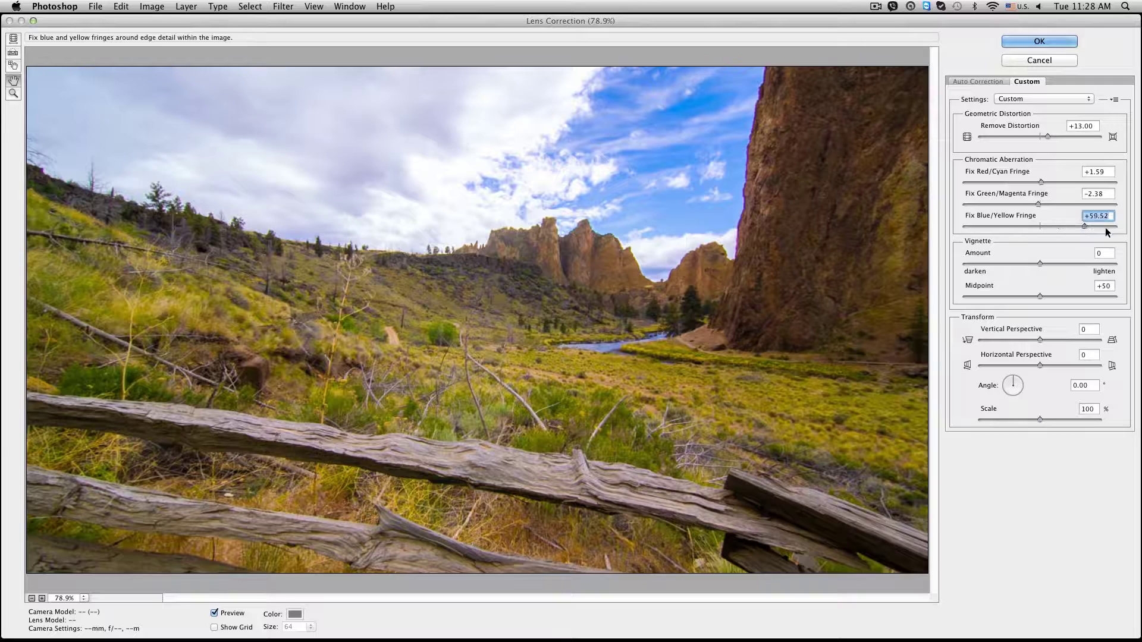
drag(1003, 226, 1035, 226)
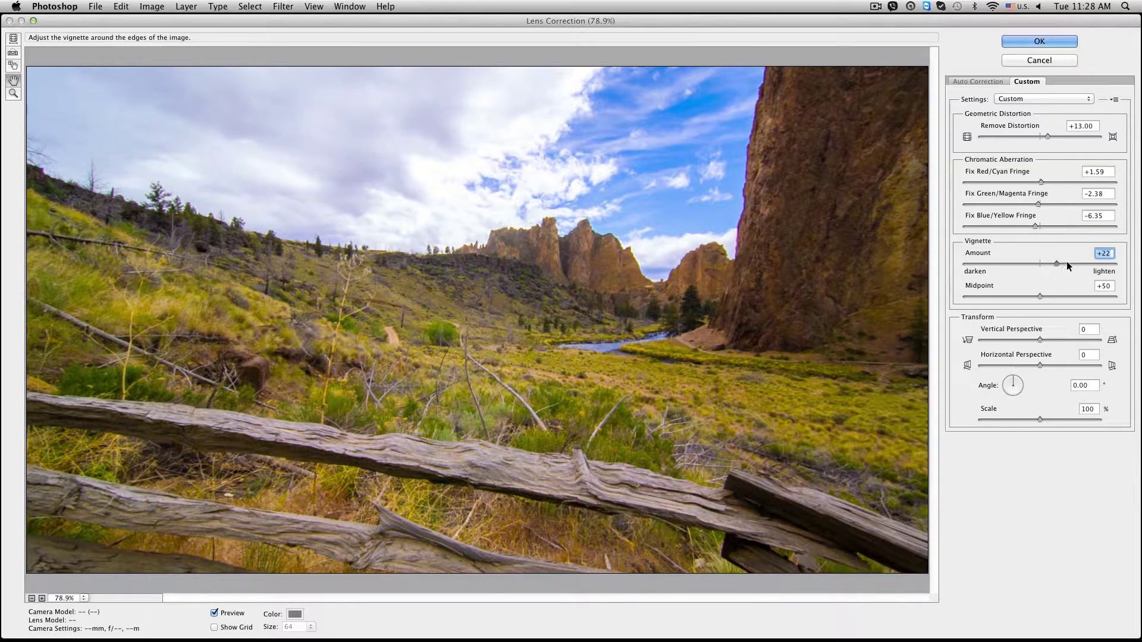
Set the Vignette Amount to +25 and its Midpoint to +49
mouse_move(1040, 262)
mouse_down()
mouse_move(992, 261)
mouse_move(1128, 264)
mouse_move(952, 262)
mouse_up()
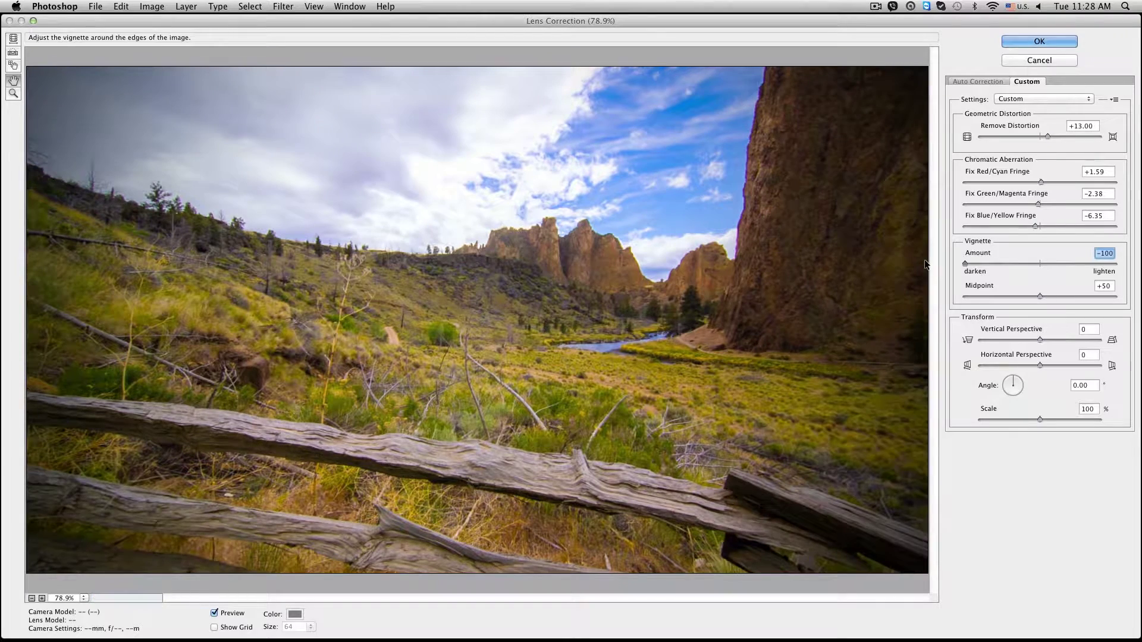
click(1054, 262)
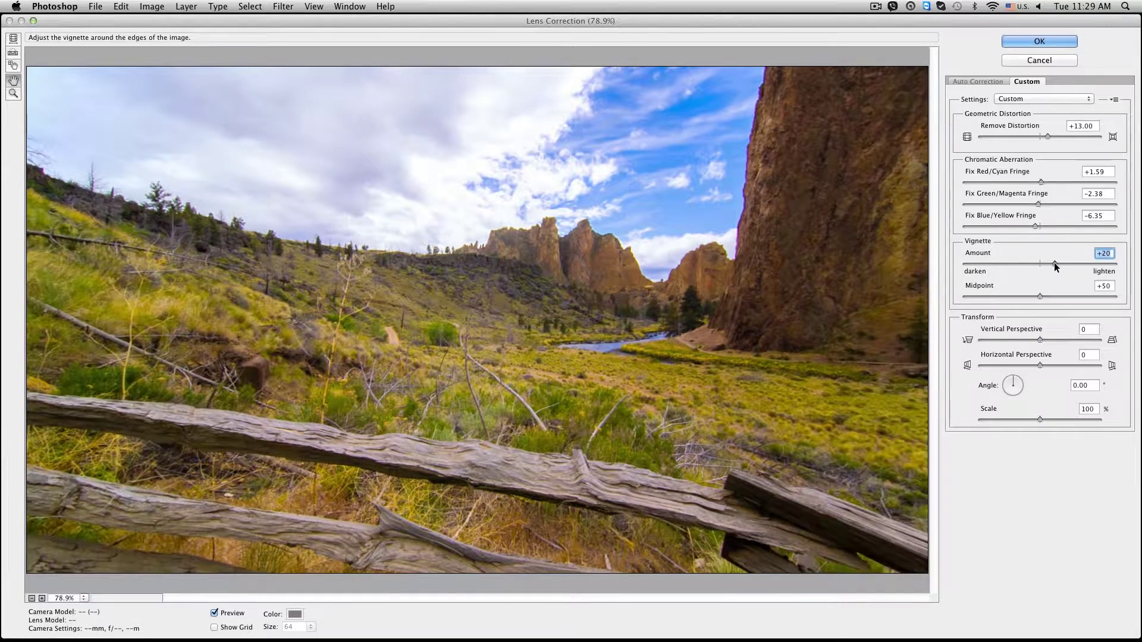
drag(1058, 263, 1102, 296)
click(1040, 296)
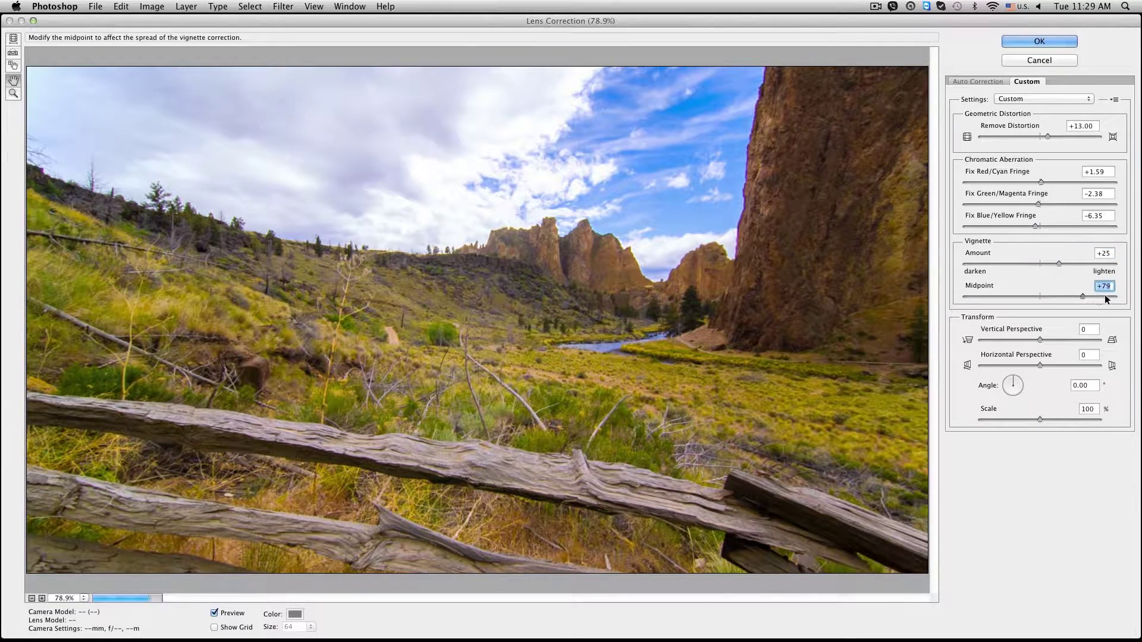
drag(1103, 295, 983, 297)
click(1039, 296)
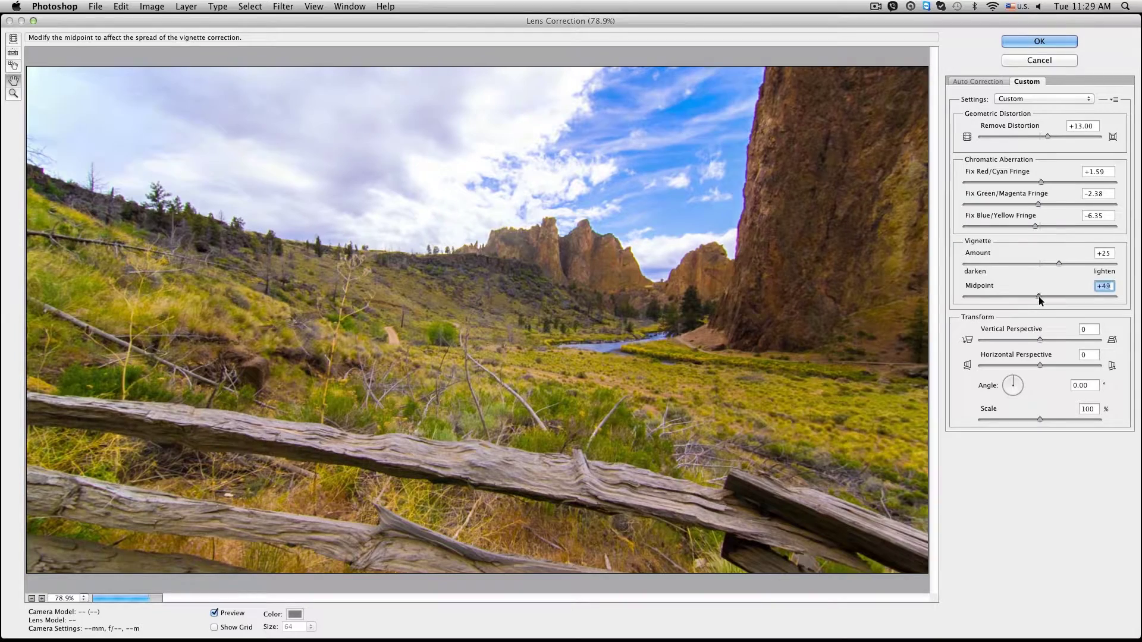
Reset Vertical Perspective to 0 and apply the Lens Correction filter
drag(1039, 339, 1058, 340)
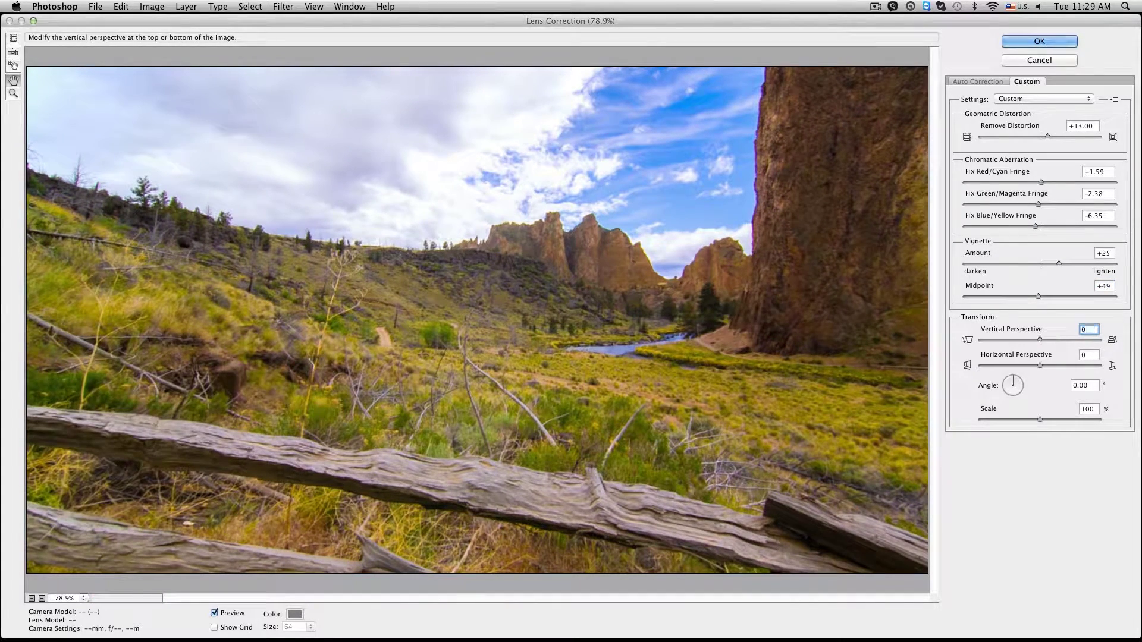
text(0)
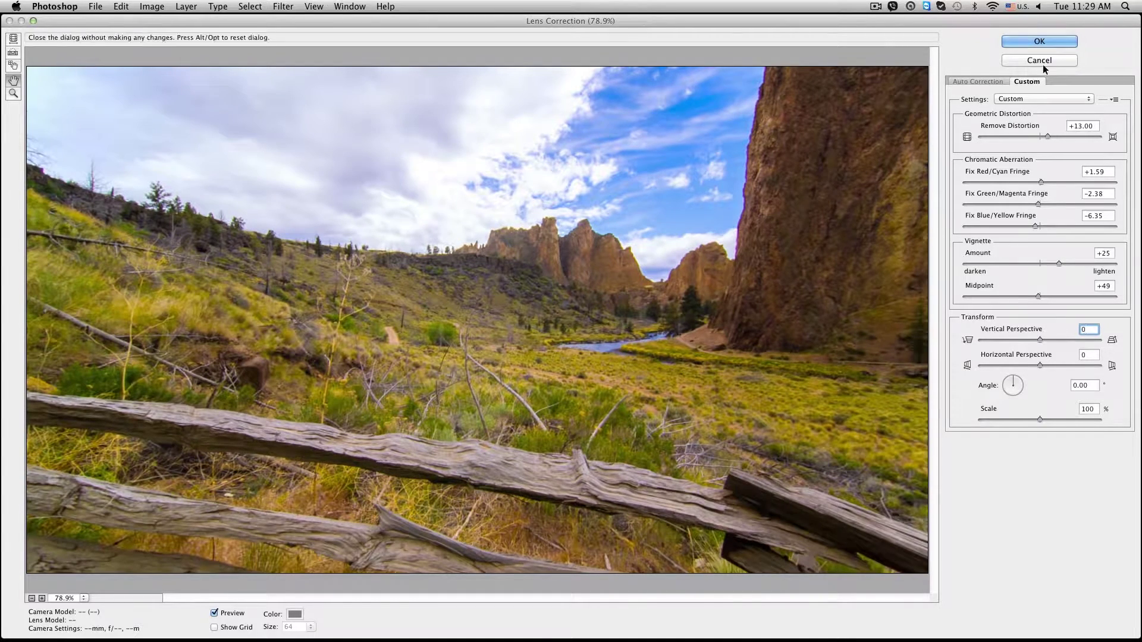
click(983, 80)
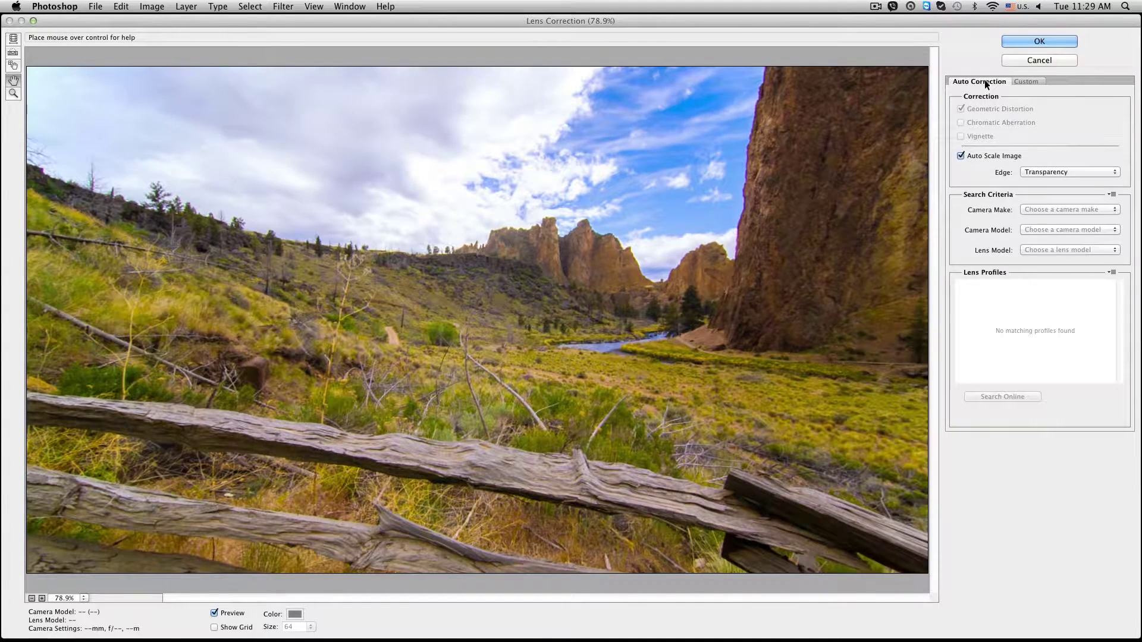
click(1028, 80)
click(1021, 97)
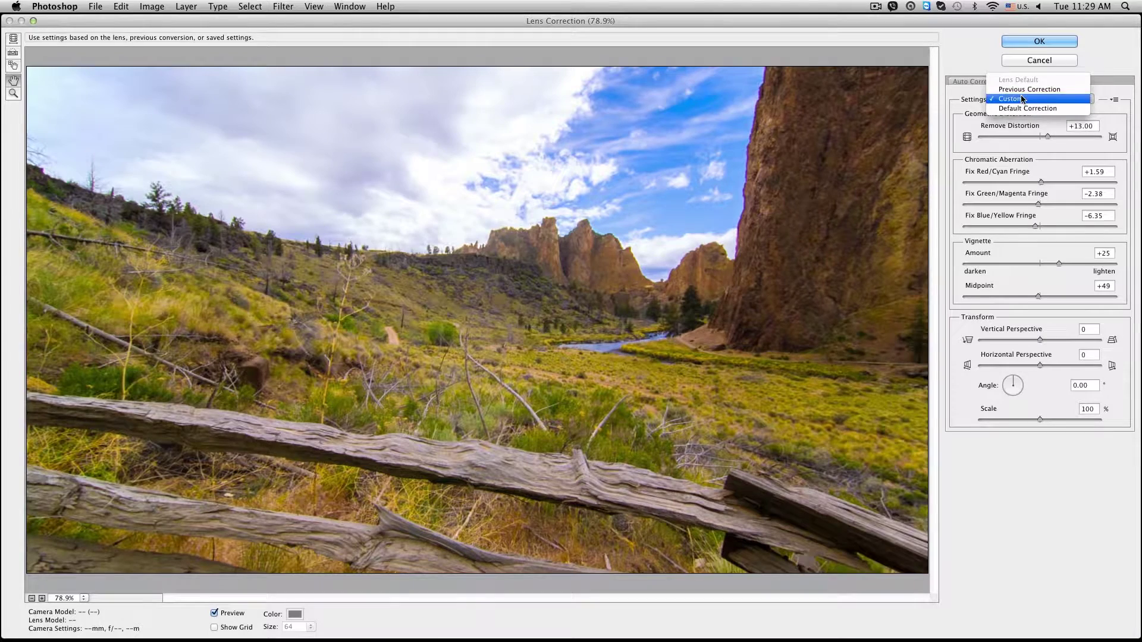
click(963, 66)
click(1039, 40)
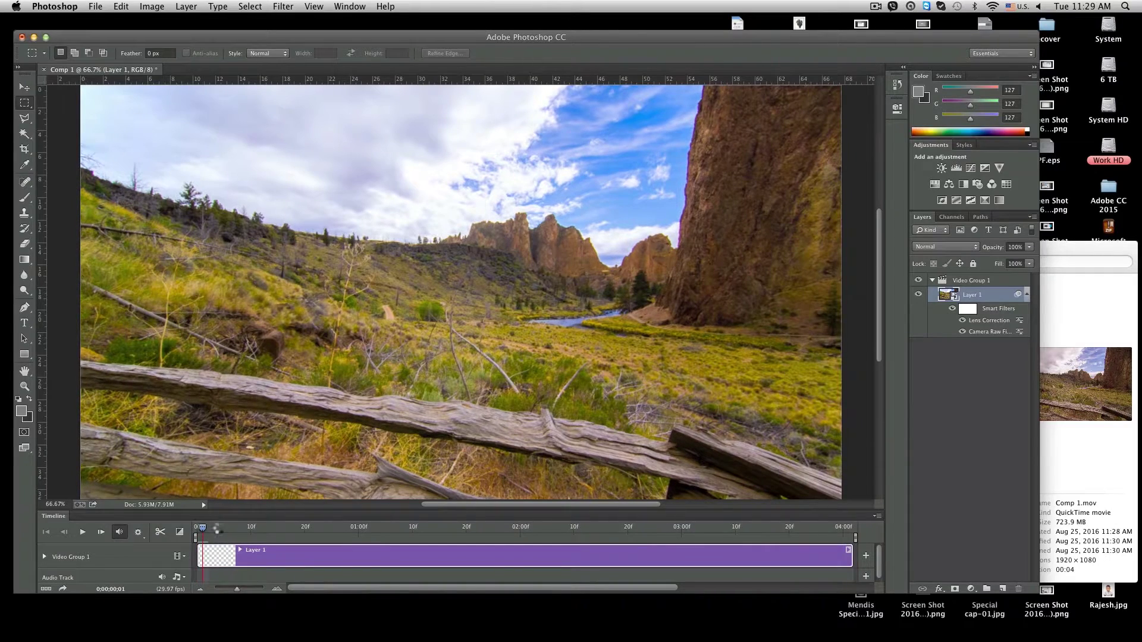
drag(224, 529, 223, 528)
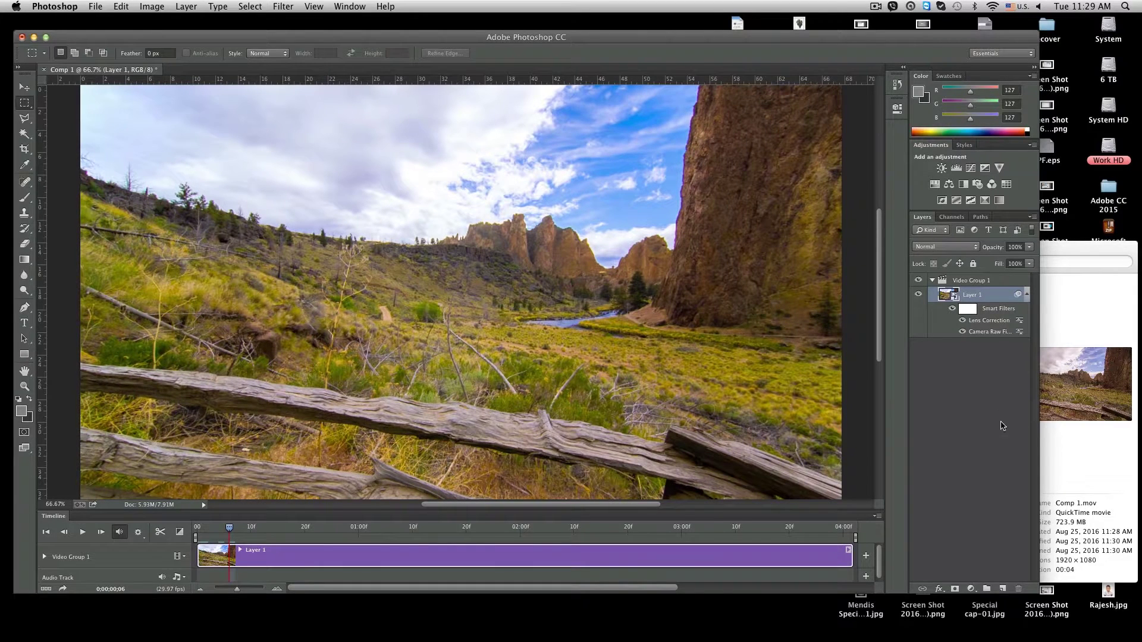
click(970, 589)
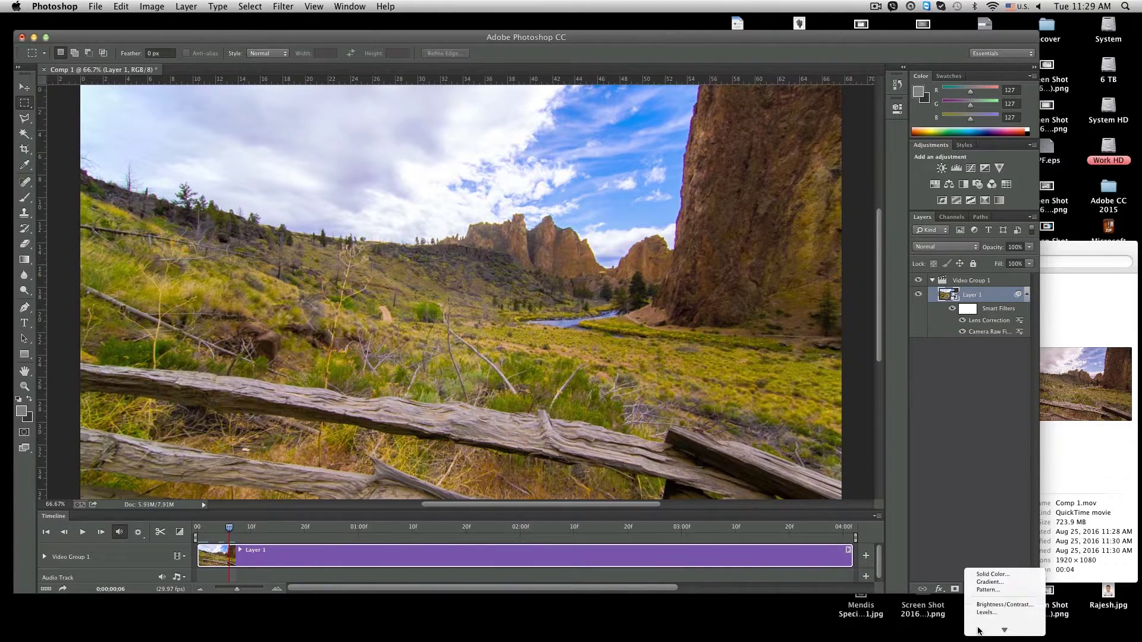
mouse_move(1004, 630)
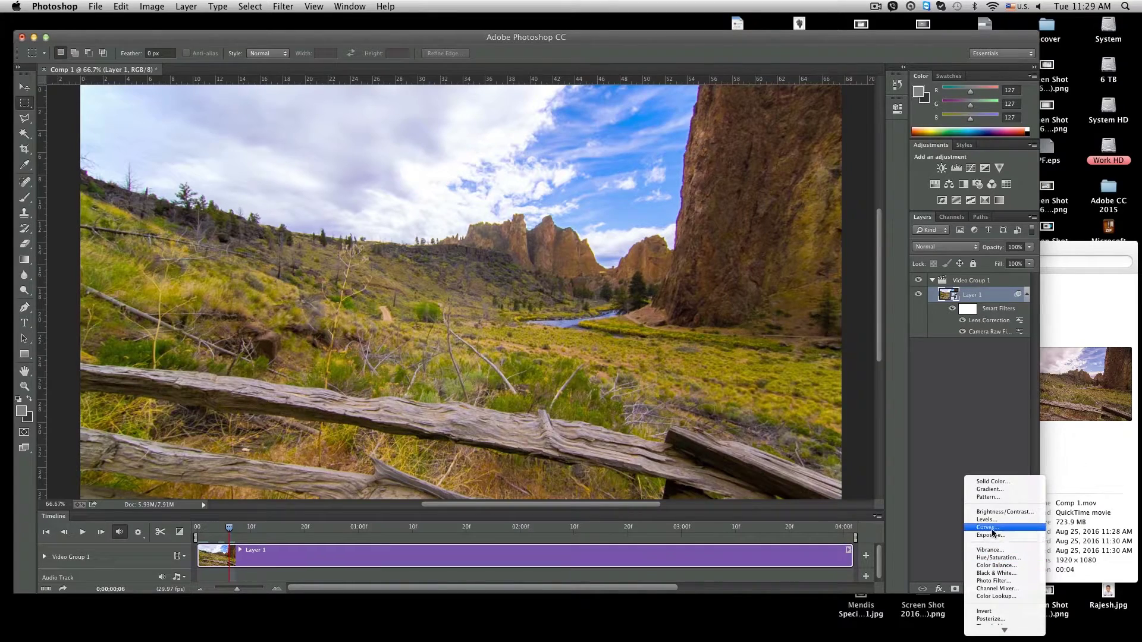
click(992, 528)
drag(797, 230, 804, 208)
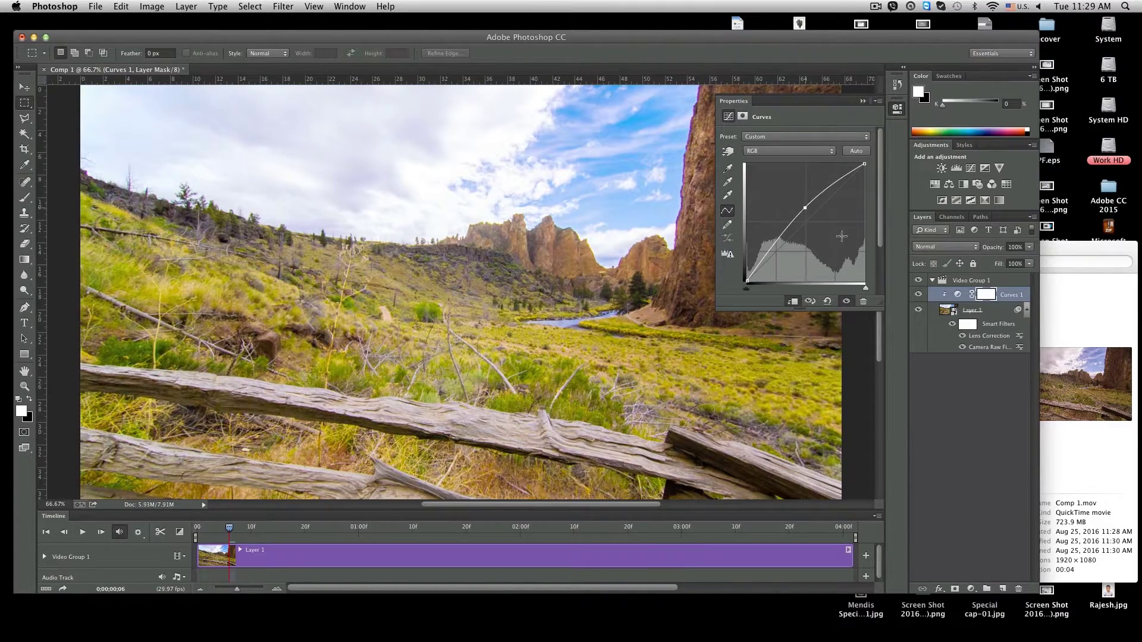
click(994, 373)
click(1005, 296)
click(1019, 589)
click(657, 226)
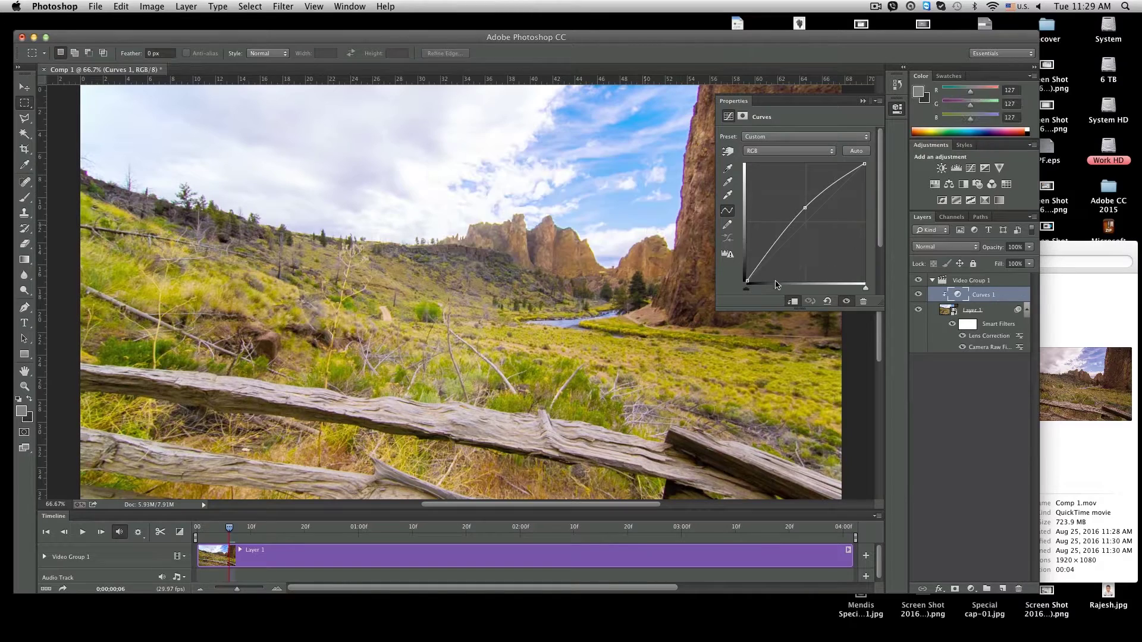
click(1019, 588)
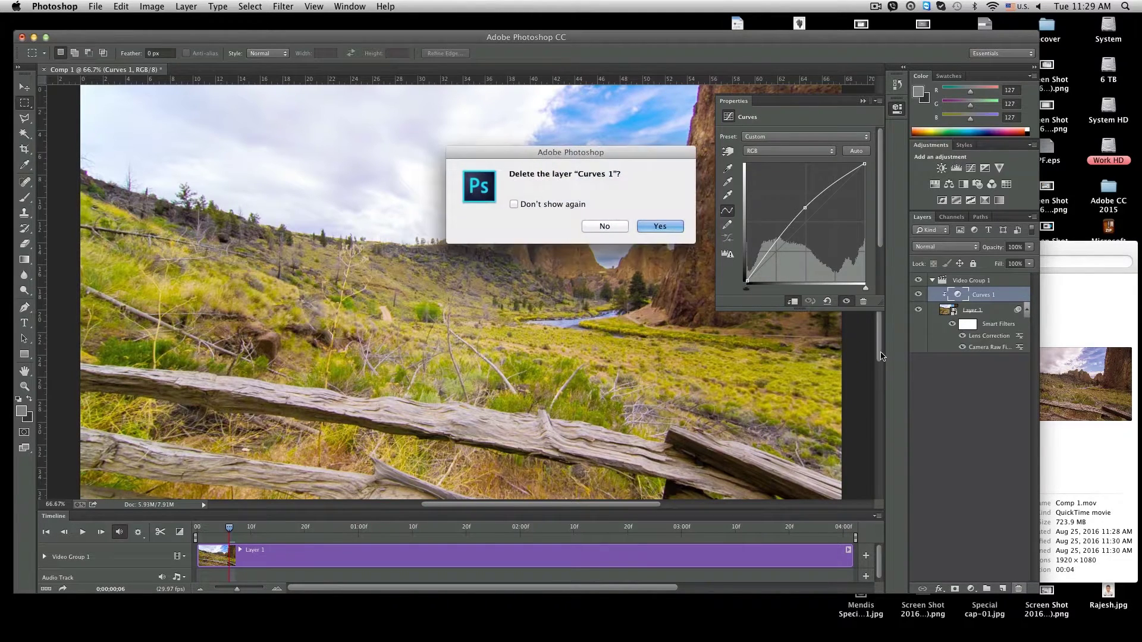
click(659, 226)
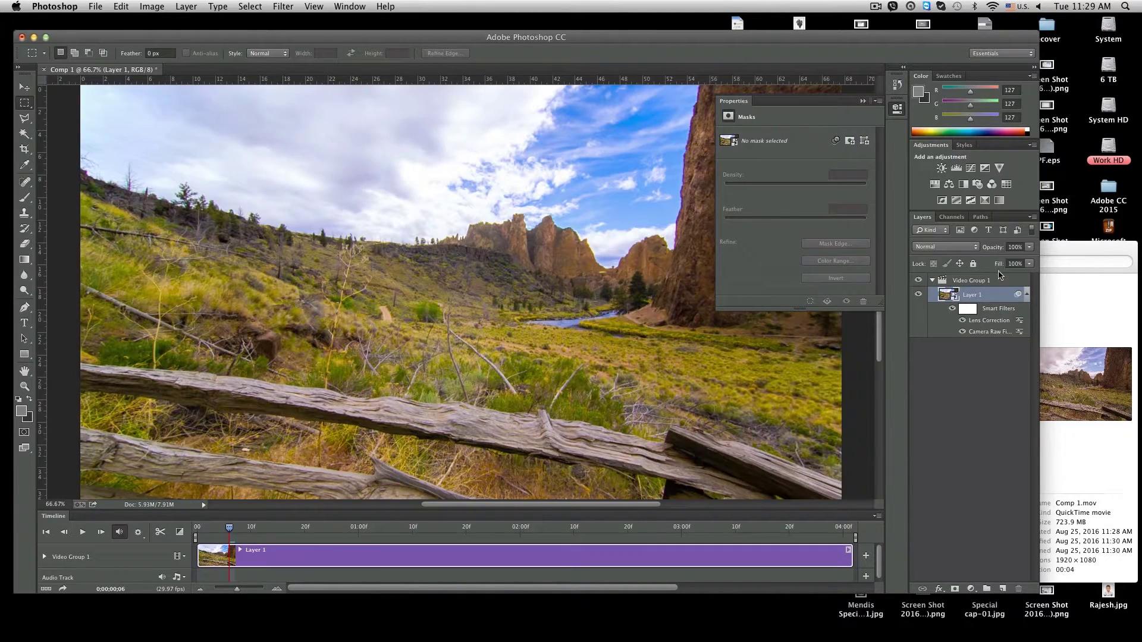
Add a Levels adjustment layer and trial its output levels, leaving output white at 255
click(971, 588)
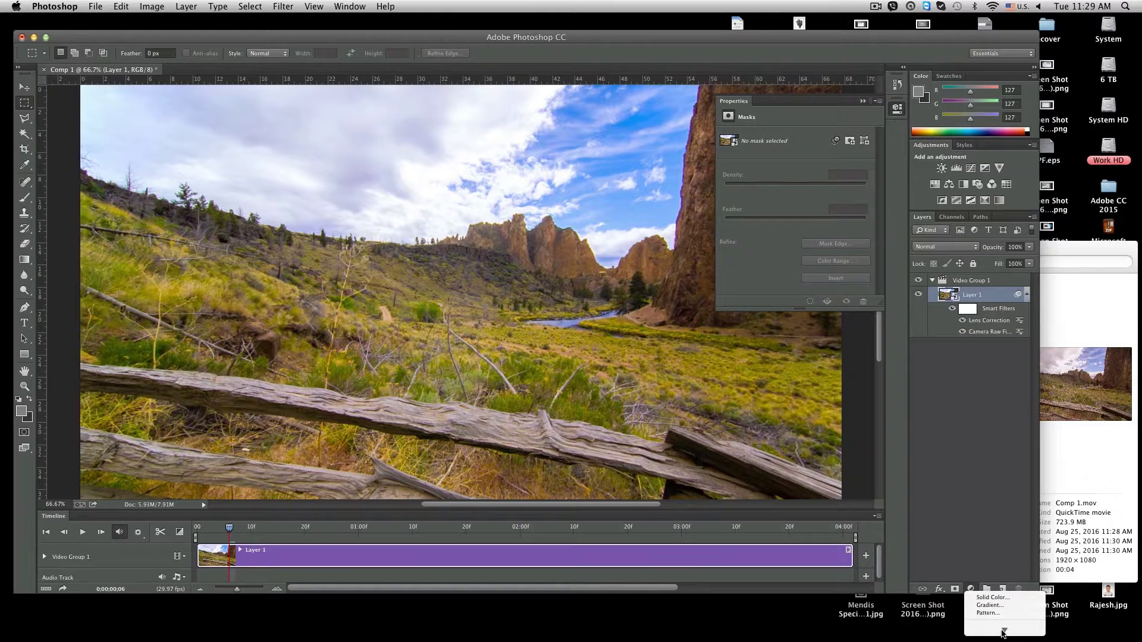
mouse_move(1006, 633)
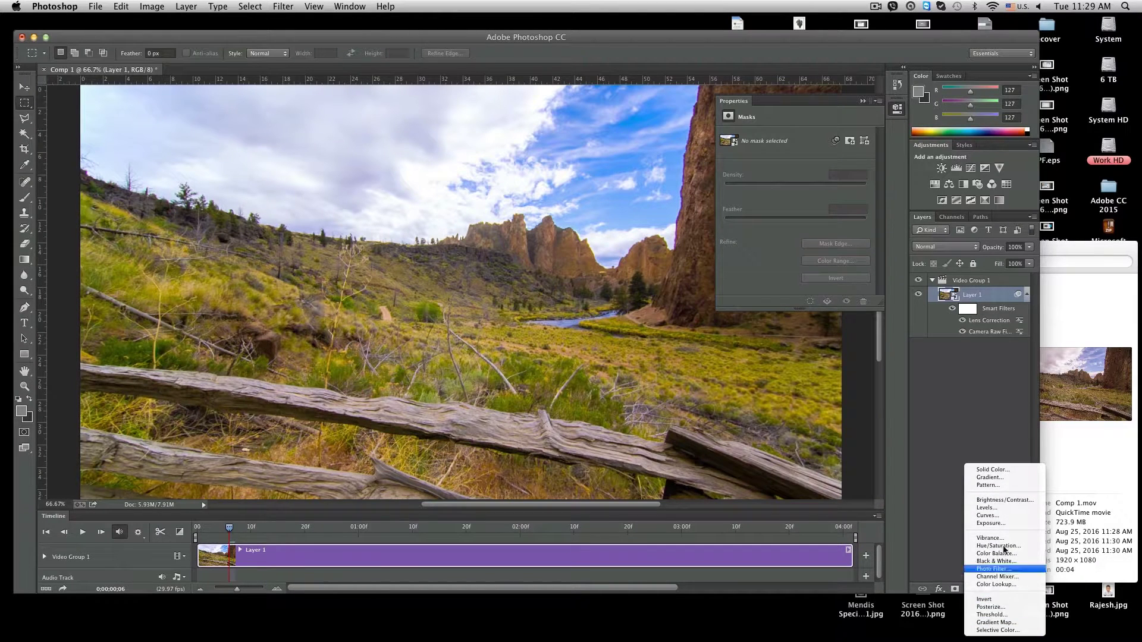
click(1001, 507)
drag(738, 255, 730, 260)
drag(869, 255, 872, 256)
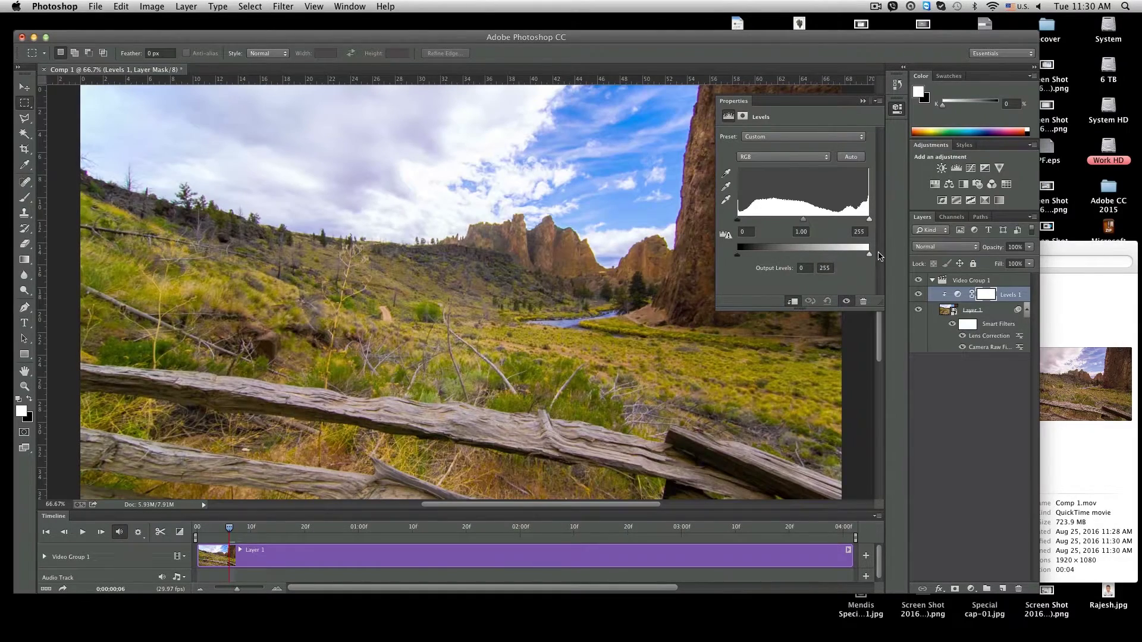
click(1014, 295)
Delete the Levels mask and the Levels 1 layer, confirming each removal
drag(992, 296, 1019, 589)
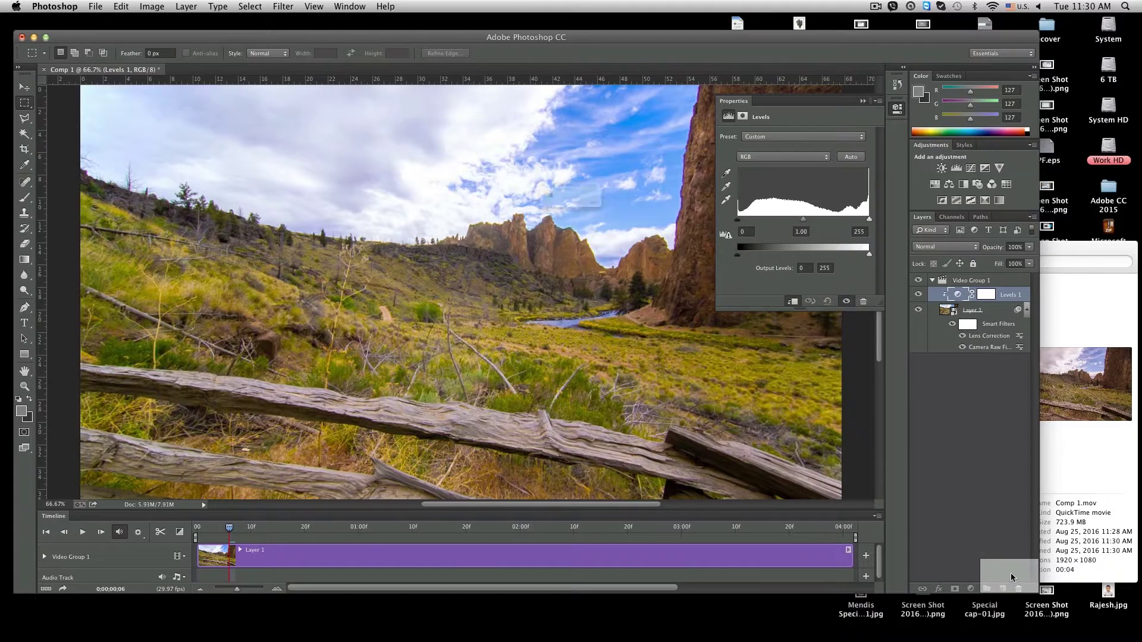
click(659, 226)
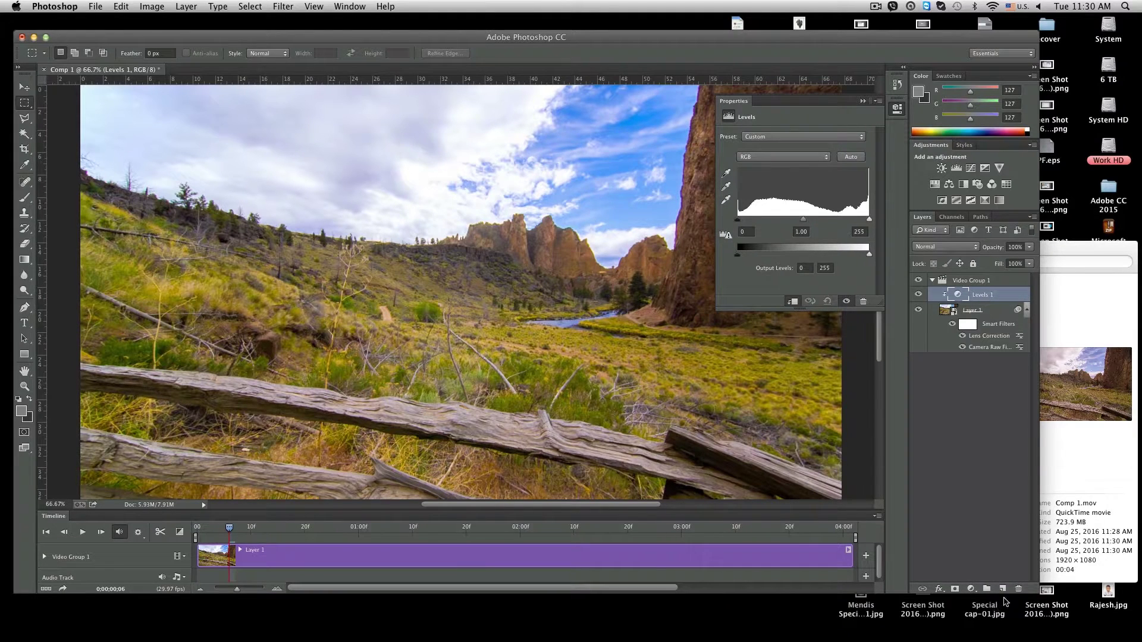
click(1018, 589)
click(659, 226)
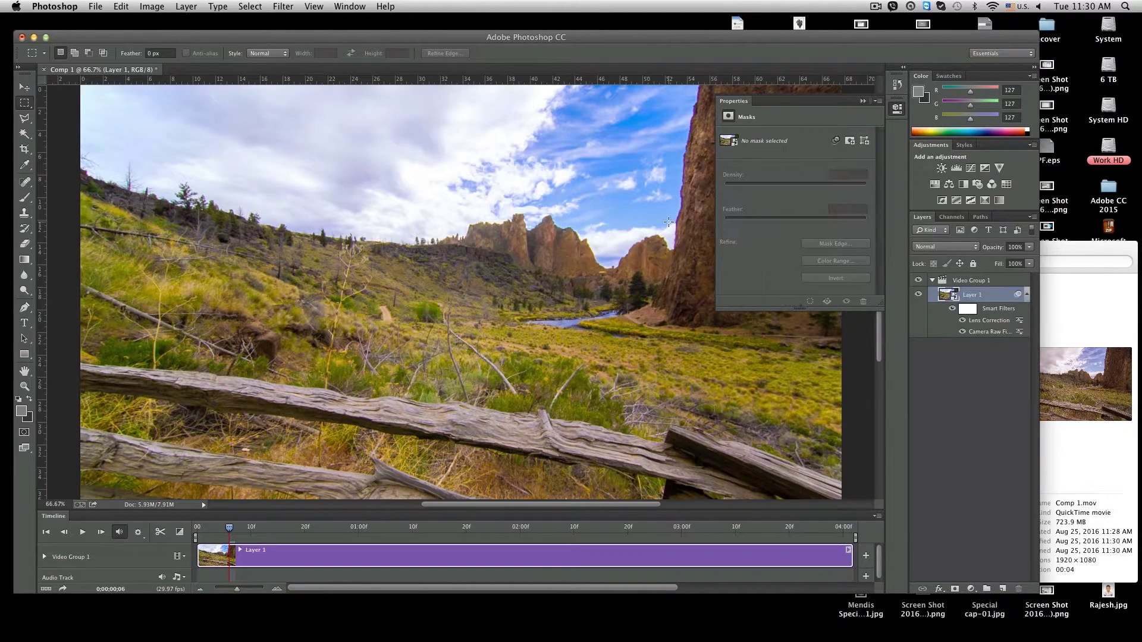
click(97, 6)
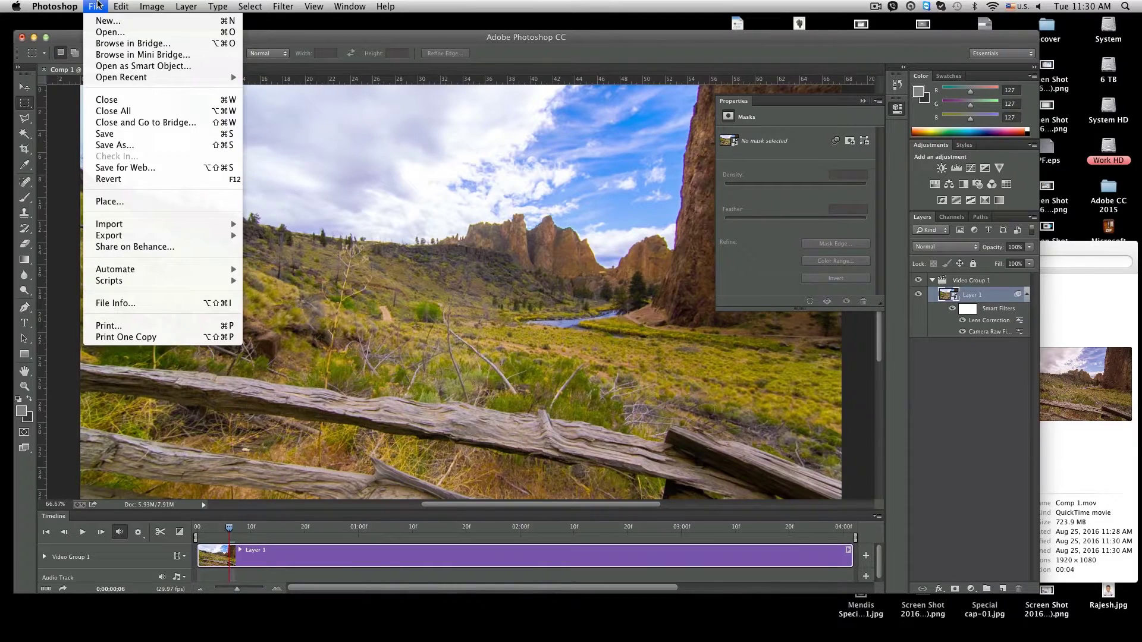
mouse_move(161, 235)
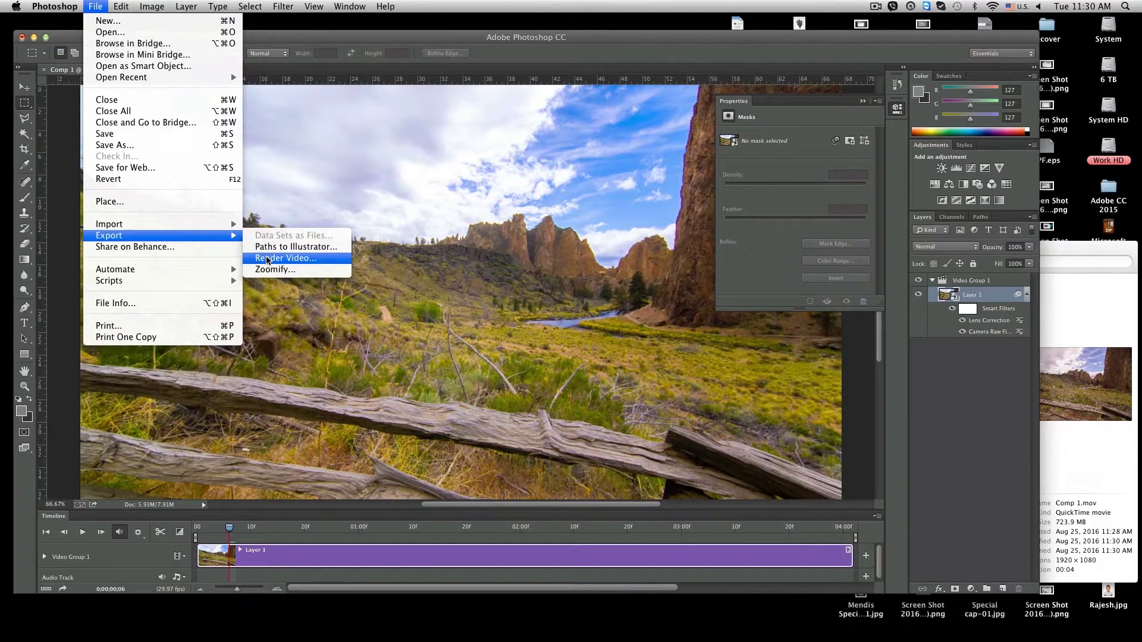
Open Render Video, keeping QuickTime format with the Adobe Media Encoder
click(265, 258)
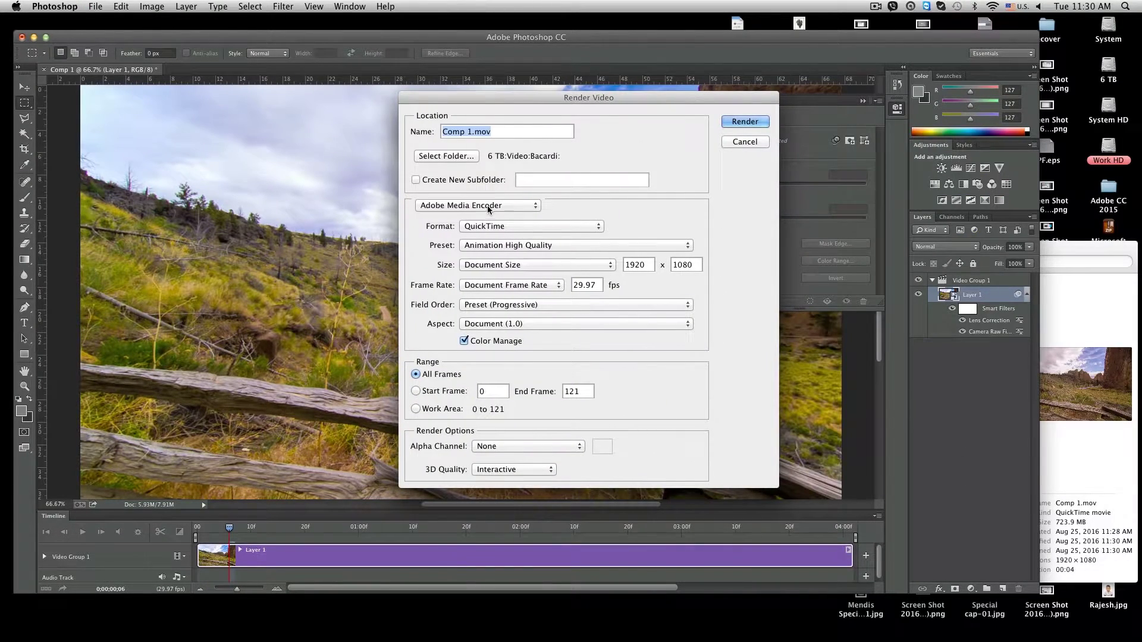
click(520, 227)
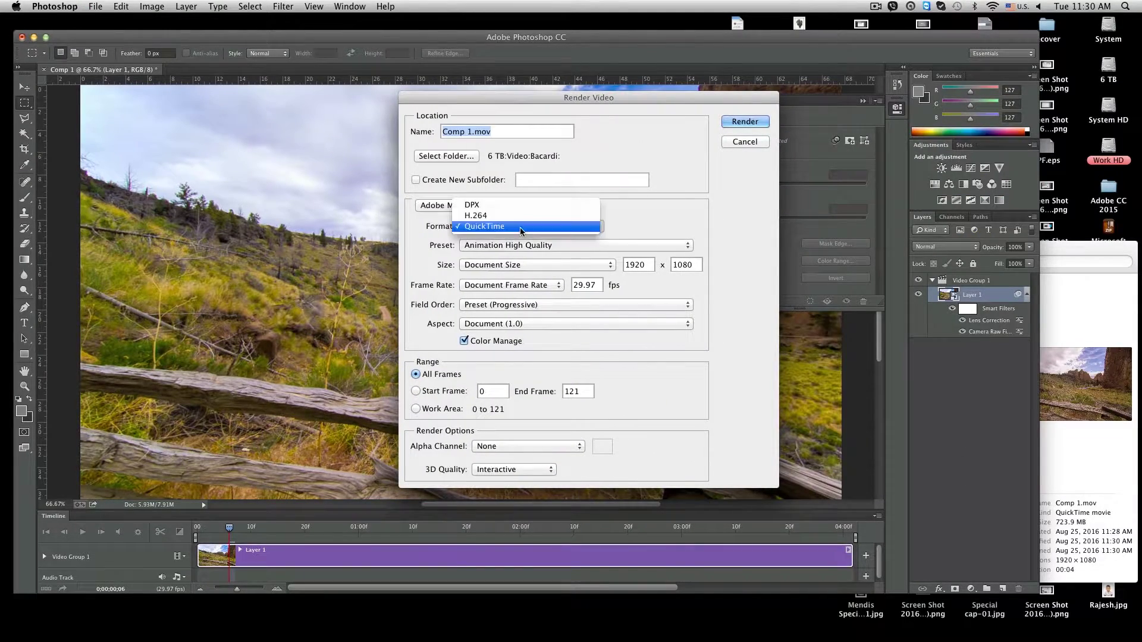
click(575, 227)
click(497, 206)
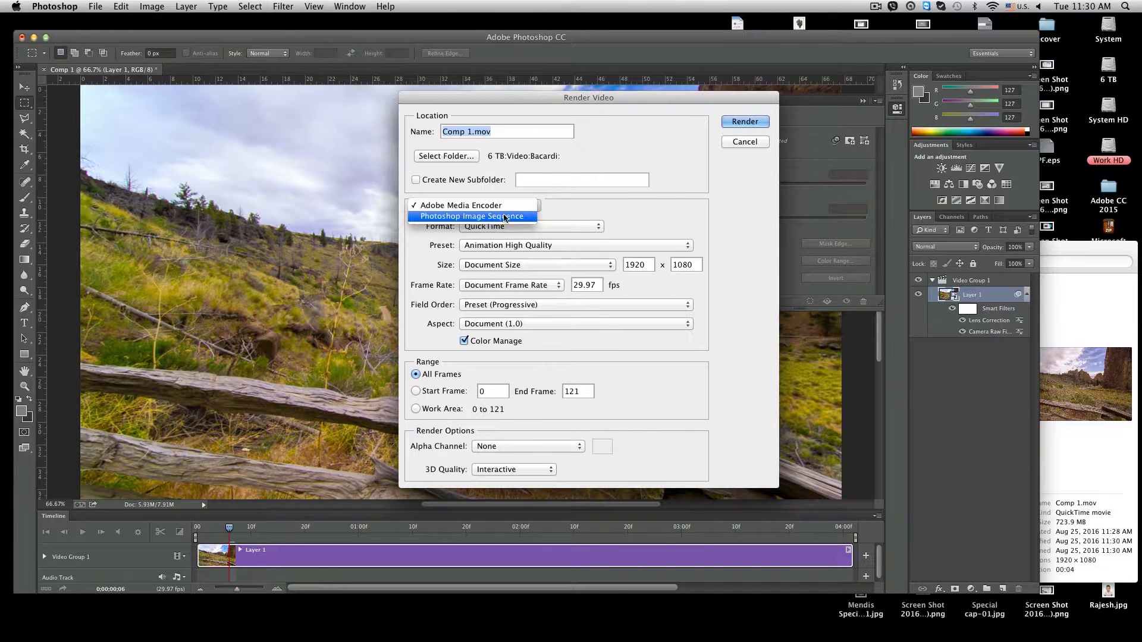
click(591, 204)
click(493, 206)
click(493, 206)
Set the render output location to the destination folder on the 6 TB drive
click(470, 157)
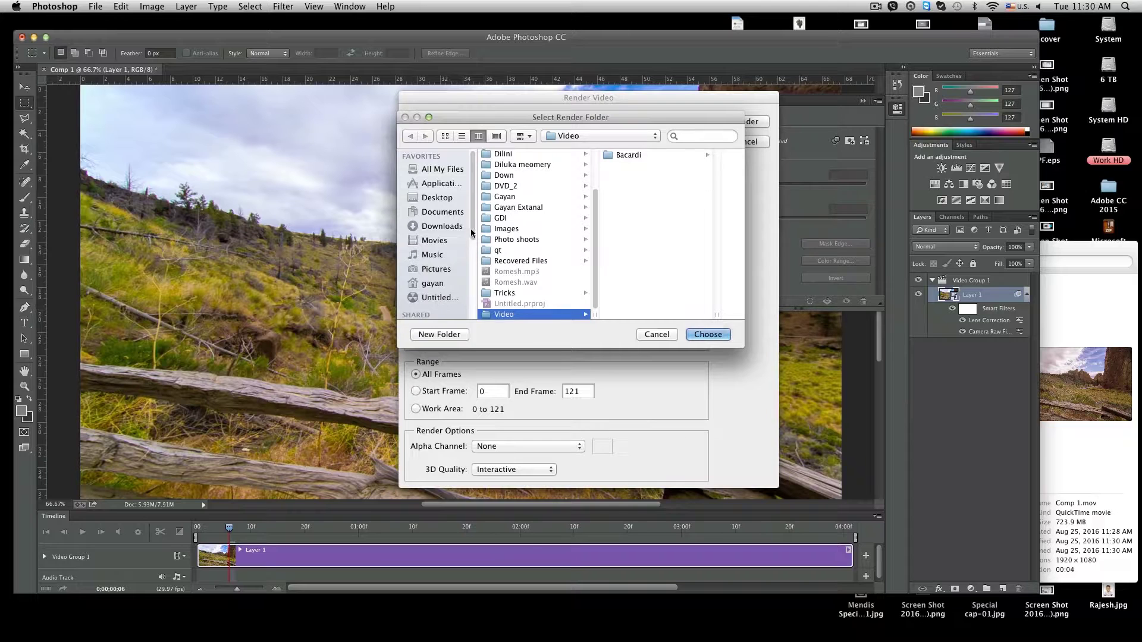
scroll(467, 301, down, 5)
click(443, 287)
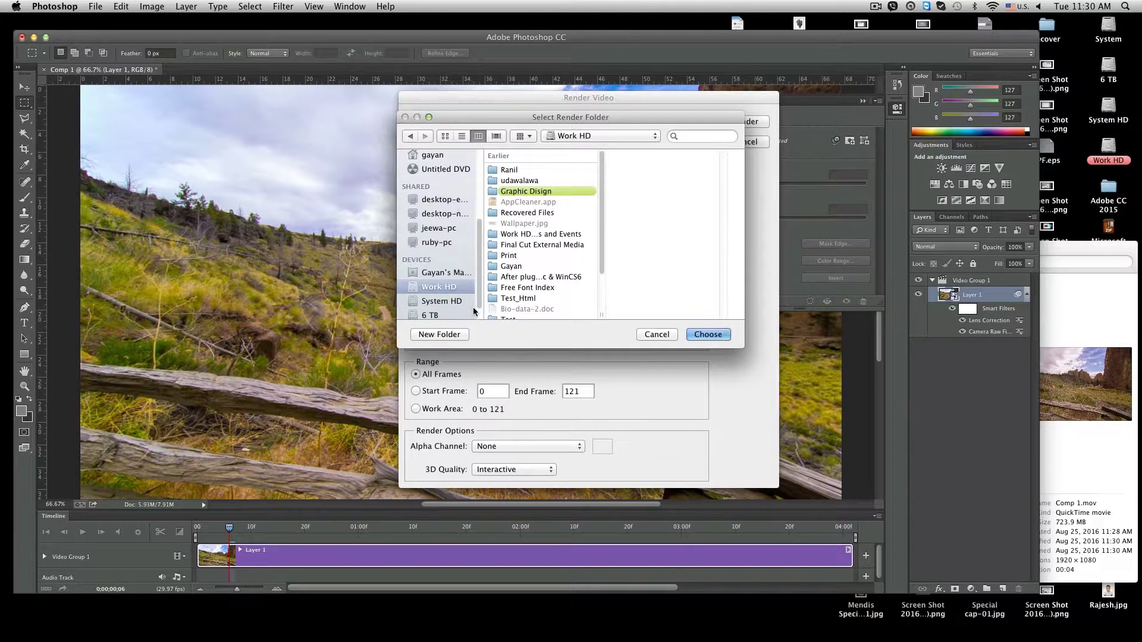
click(440, 314)
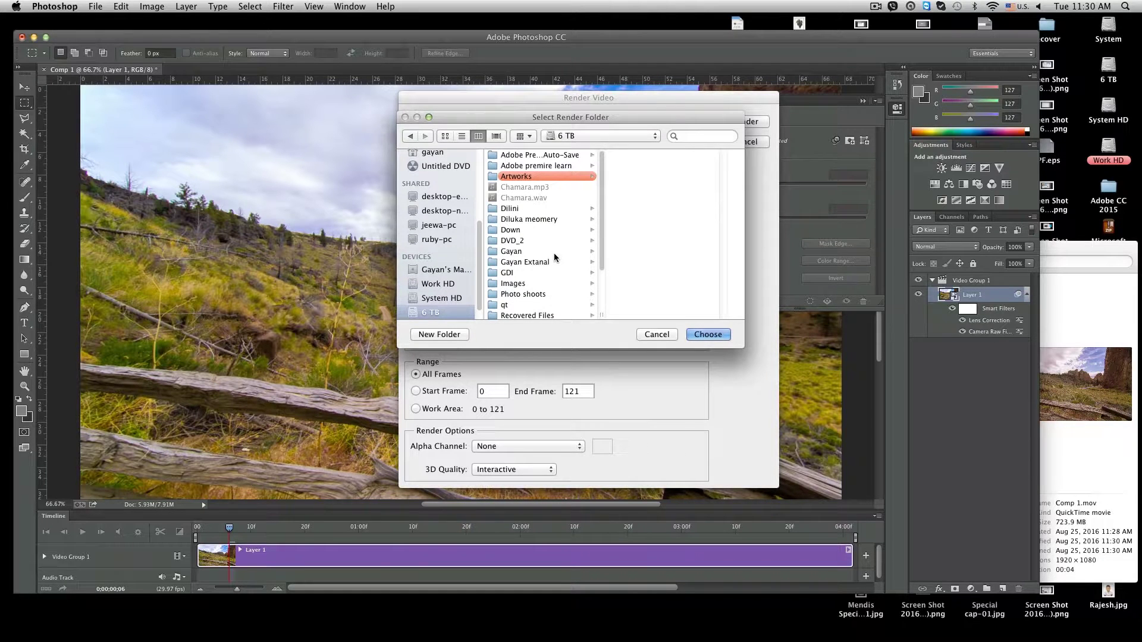
click(555, 252)
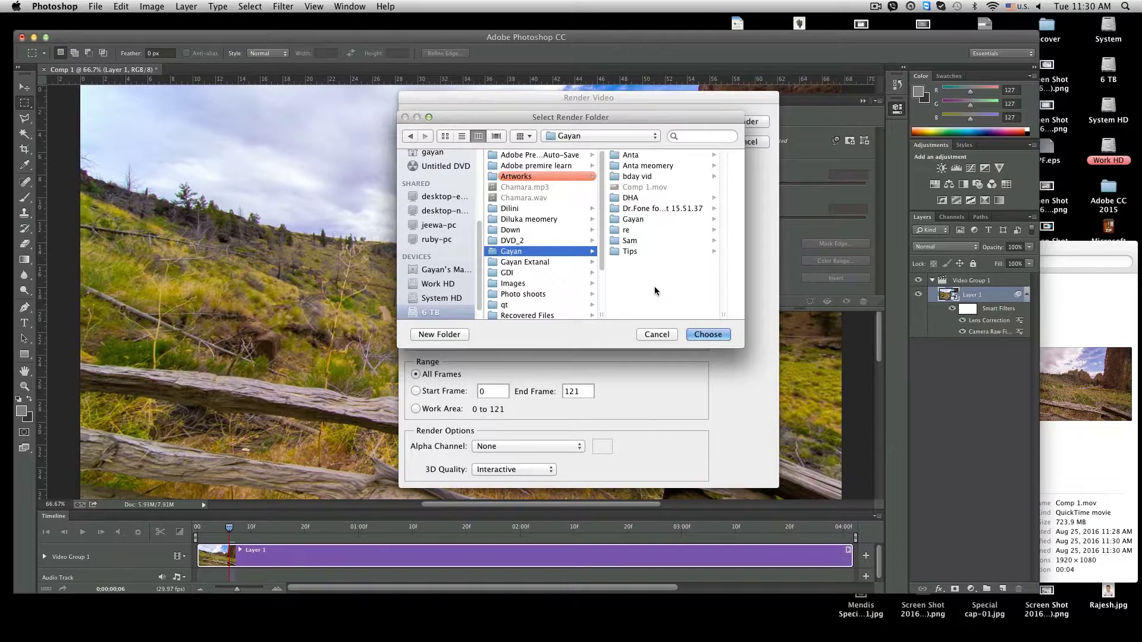
click(708, 334)
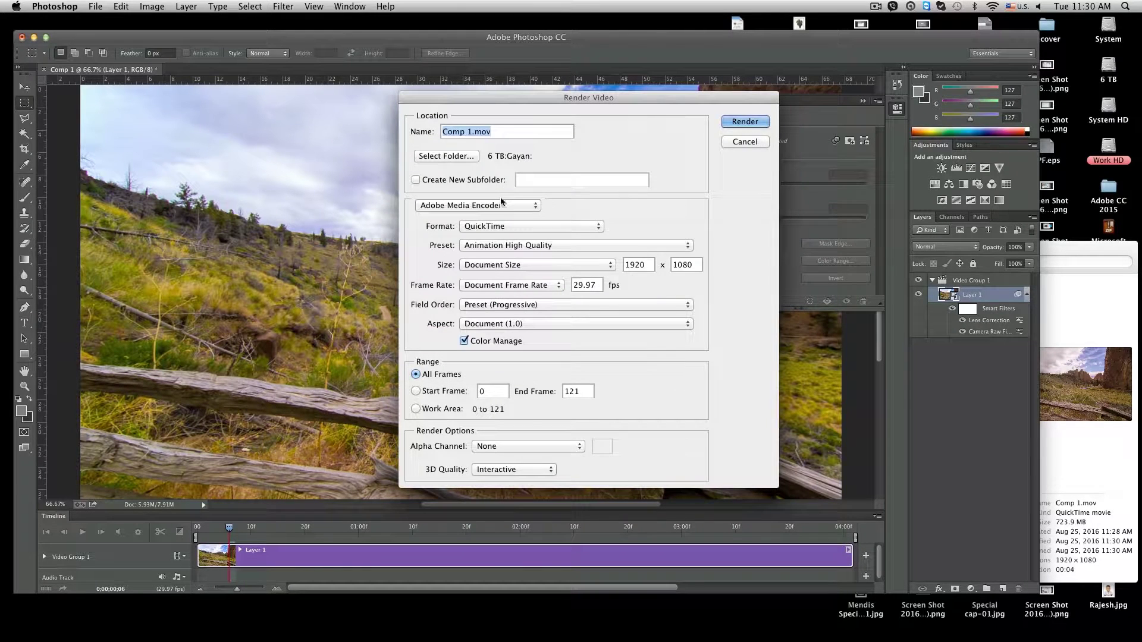
Rename the output file to Test and keep the document size
drag(472, 131, 443, 131)
text(Test)
click(587, 265)
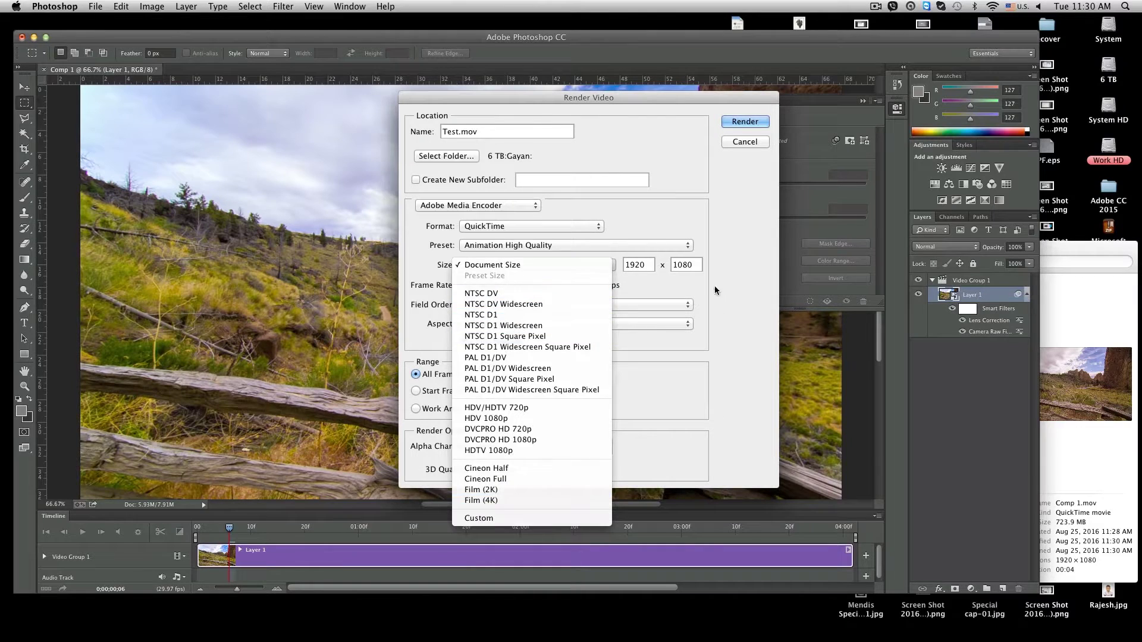
click(635, 265)
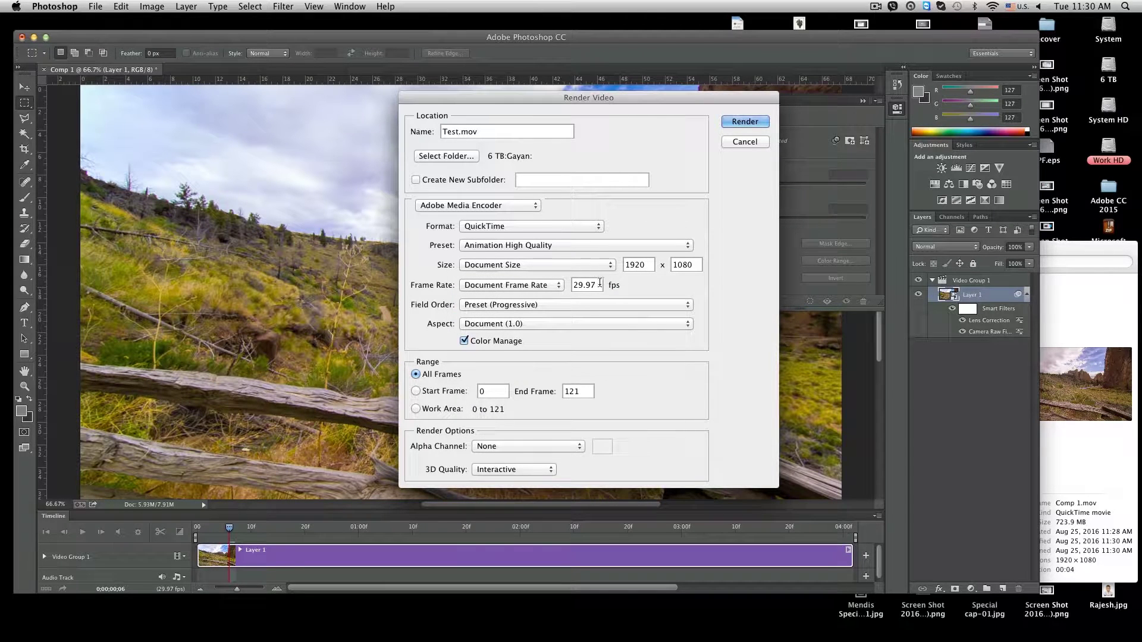
Set the frame rate to 60 fps and render the video
click(516, 286)
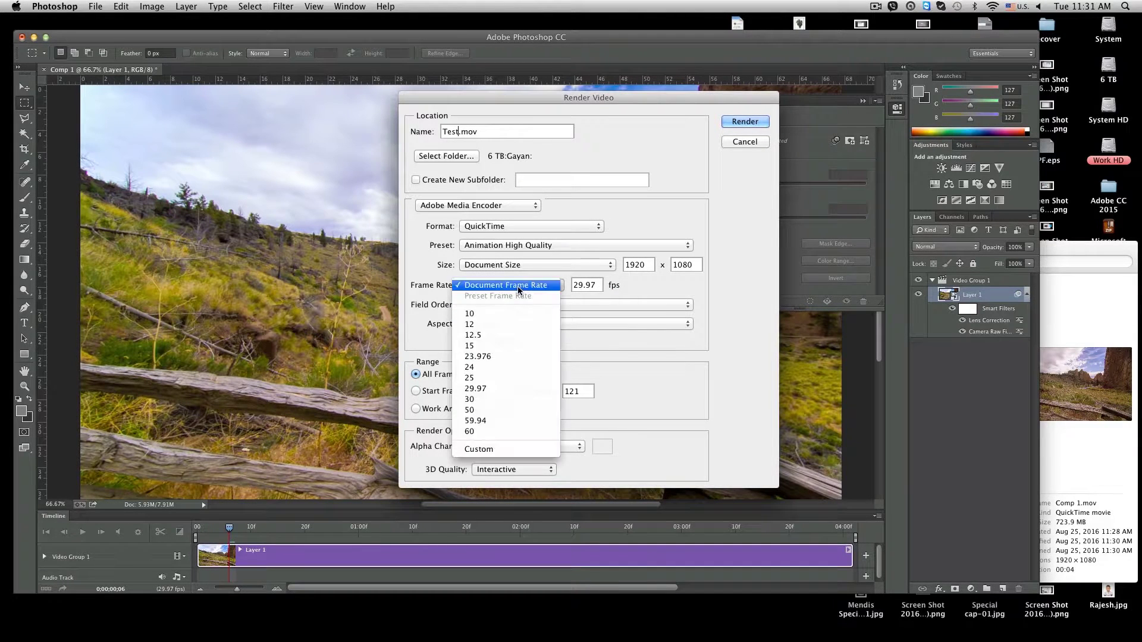
click(506, 431)
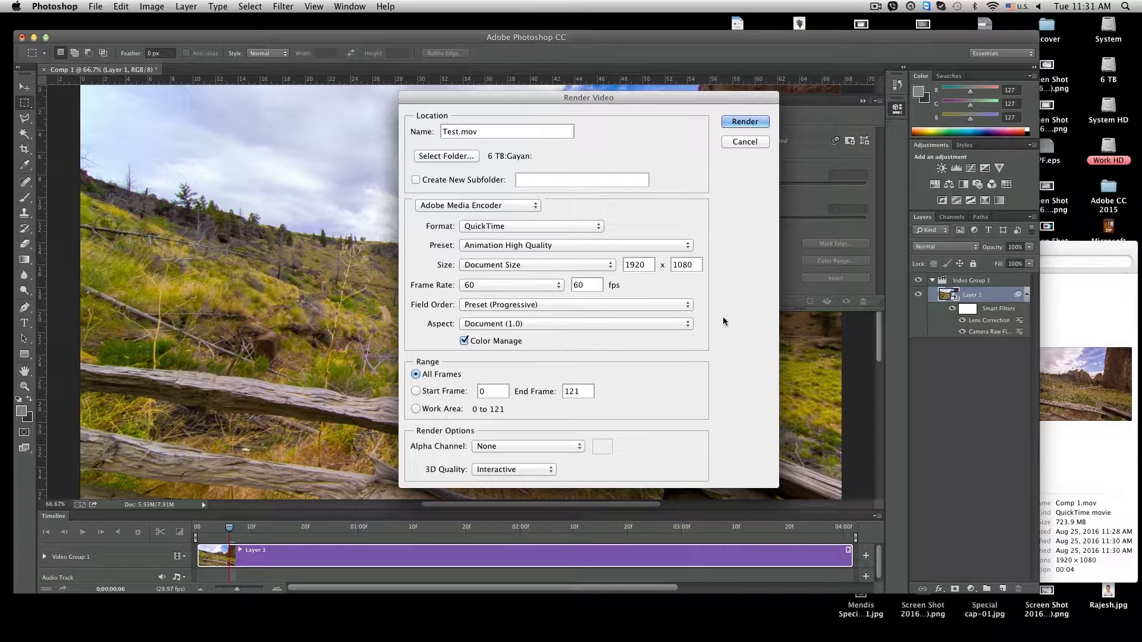
double_click(582, 285)
text(1200)
drag(598, 285, 485, 284)
text(60)
click(744, 122)
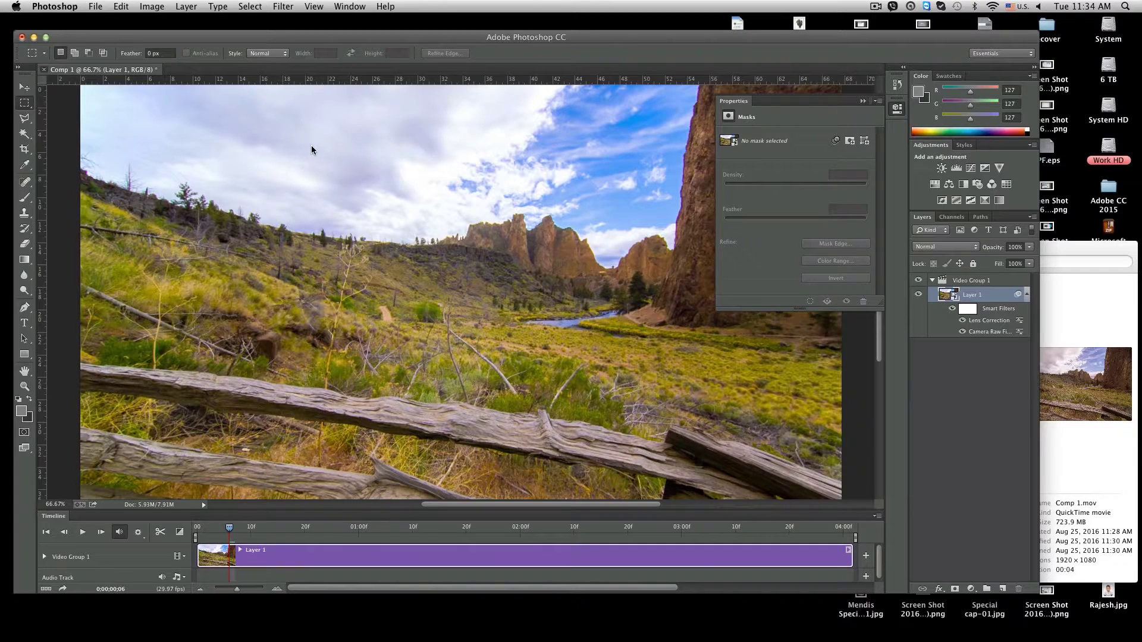
Close the Photoshop document without saving and select Test.mov in Finder
key(super+w)
click(538, 223)
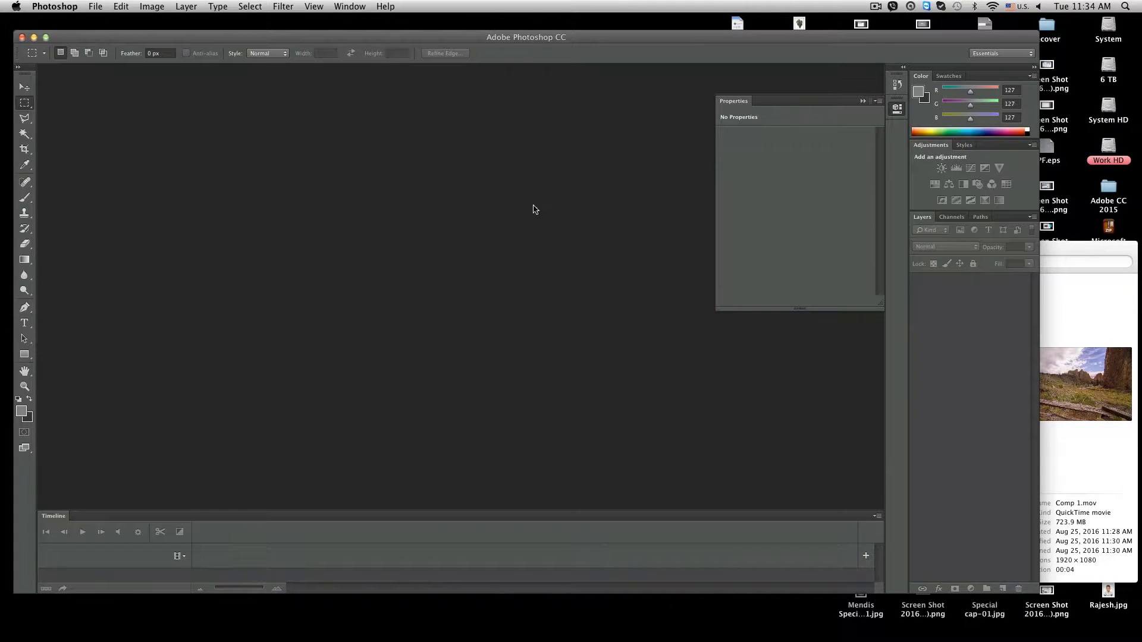
drag(1058, 248, 836, 210)
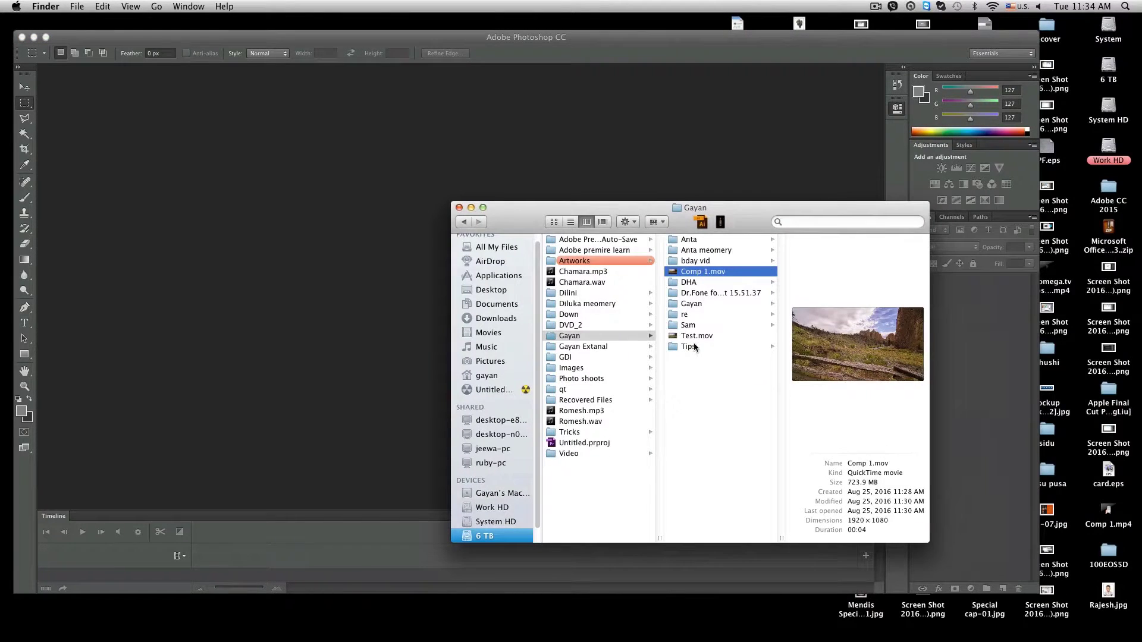
click(695, 336)
Quick Look Test.mov to play the rendered clip, then close the preview
key(space)
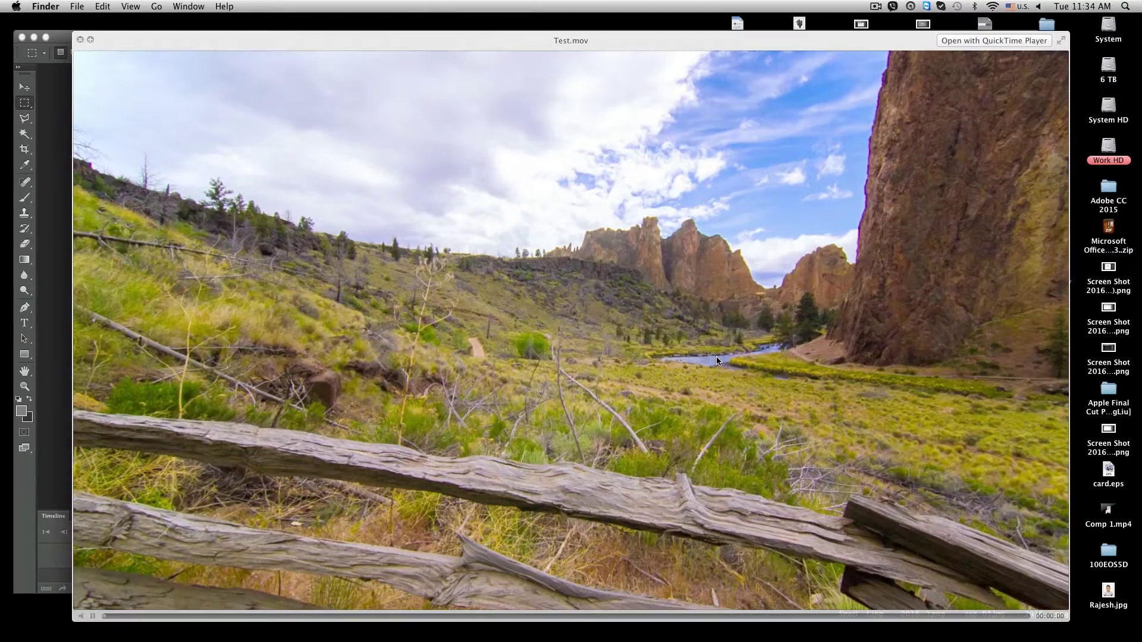
key(space)
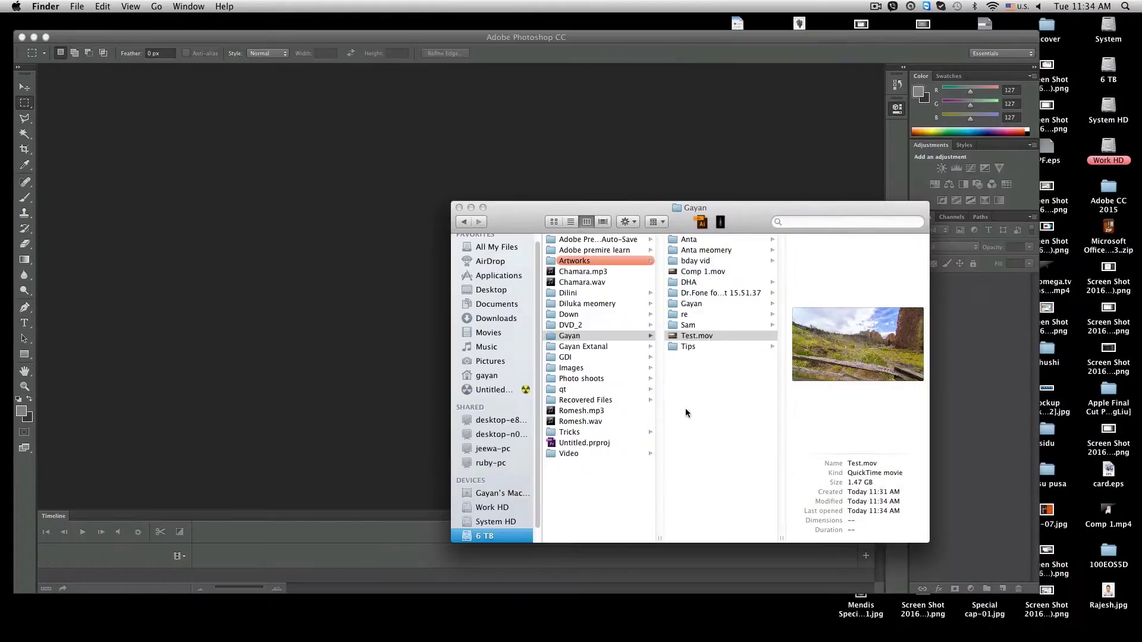
key(space)
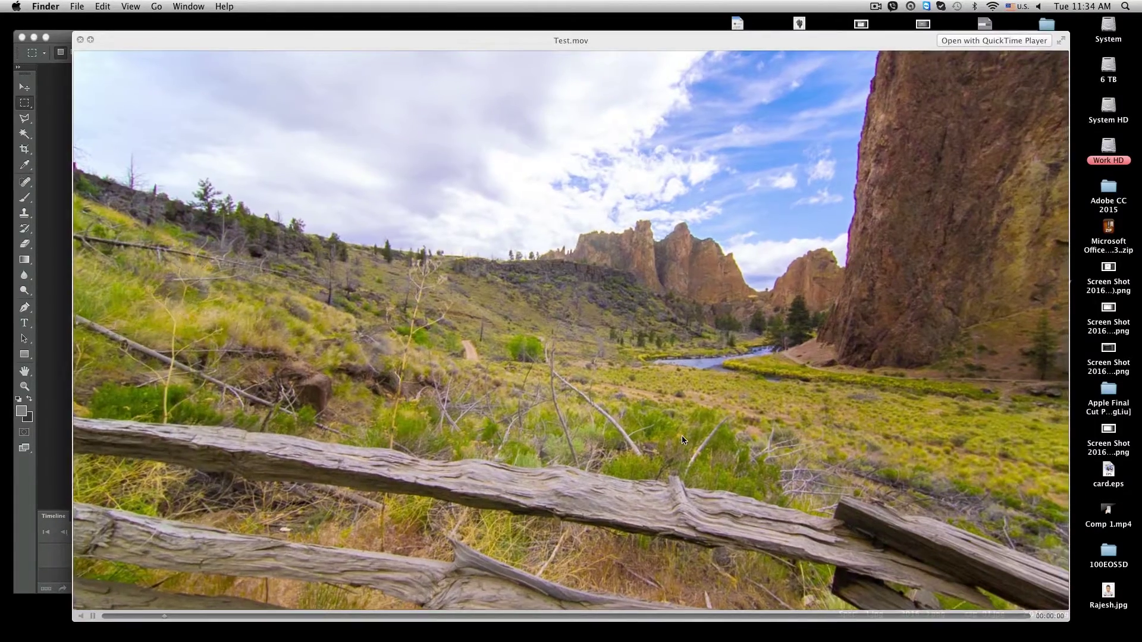
key(space)
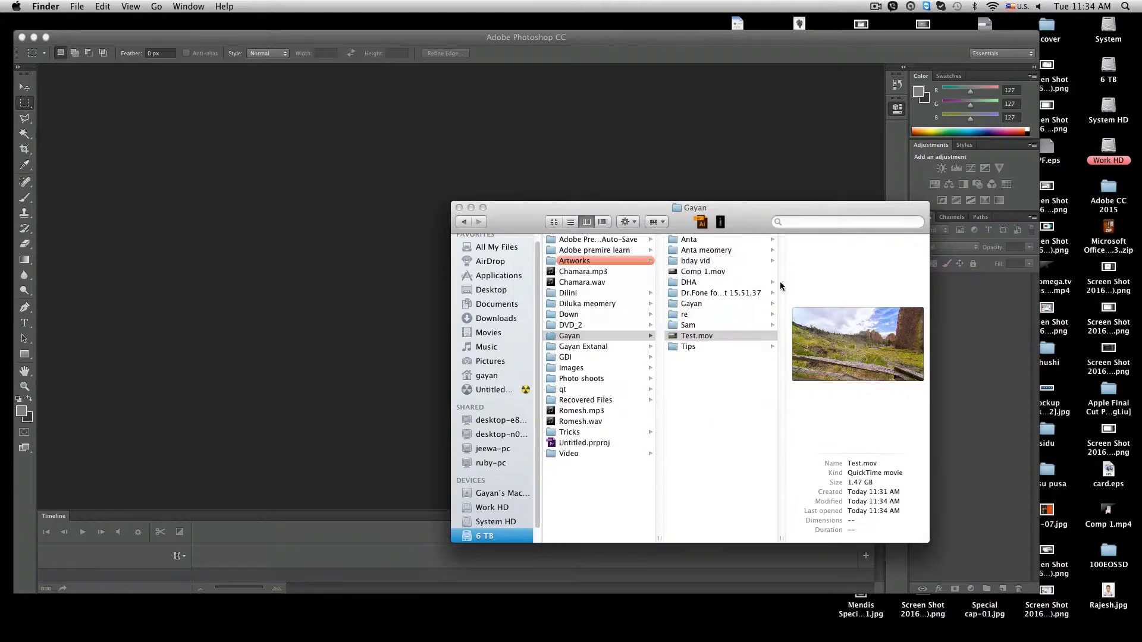
click(728, 387)
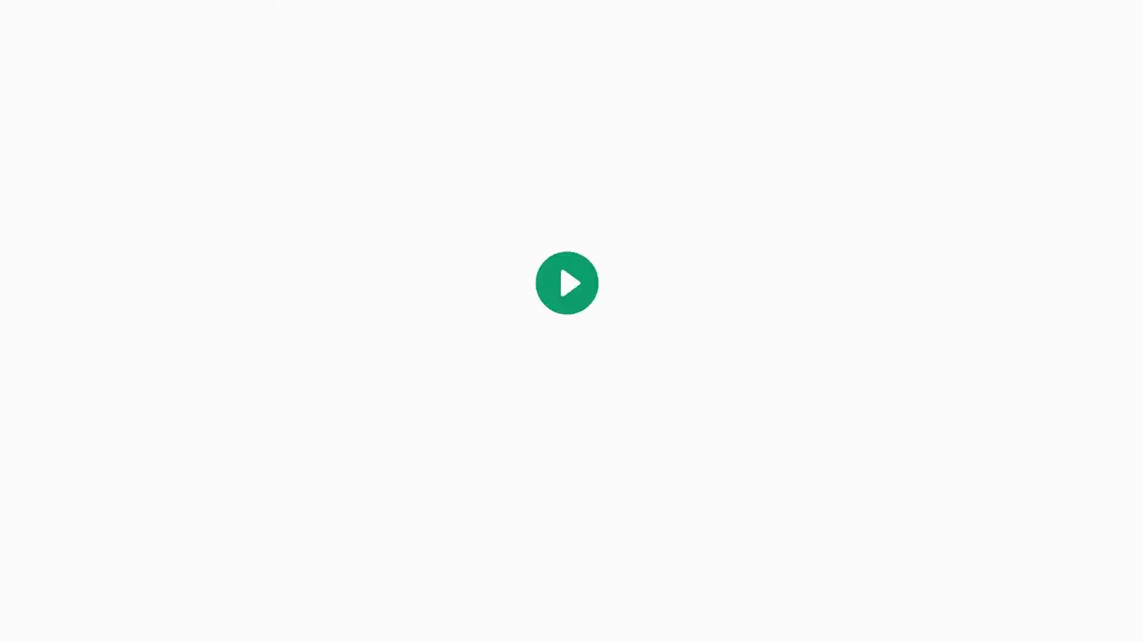